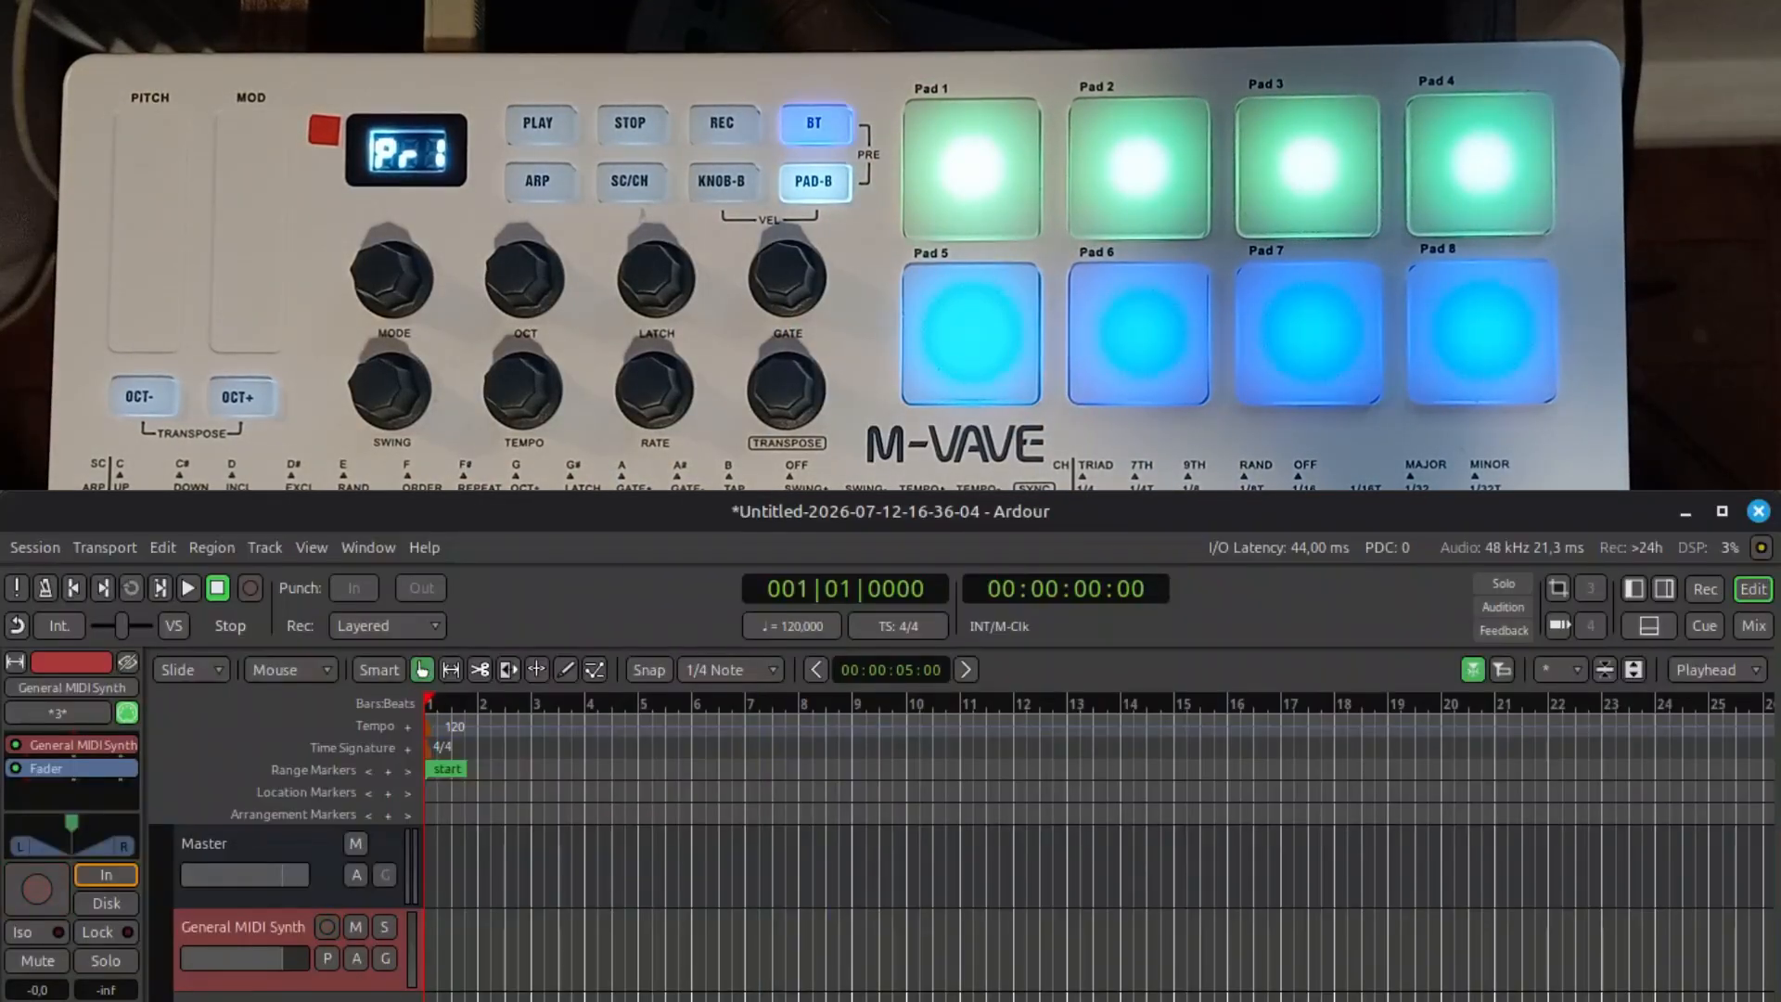
# Add one MIDI track with the General MIDI Synth instrument, Strict-I/O pin mode and no group, at the last position.
pyautogui.doubleClick(278, 603)
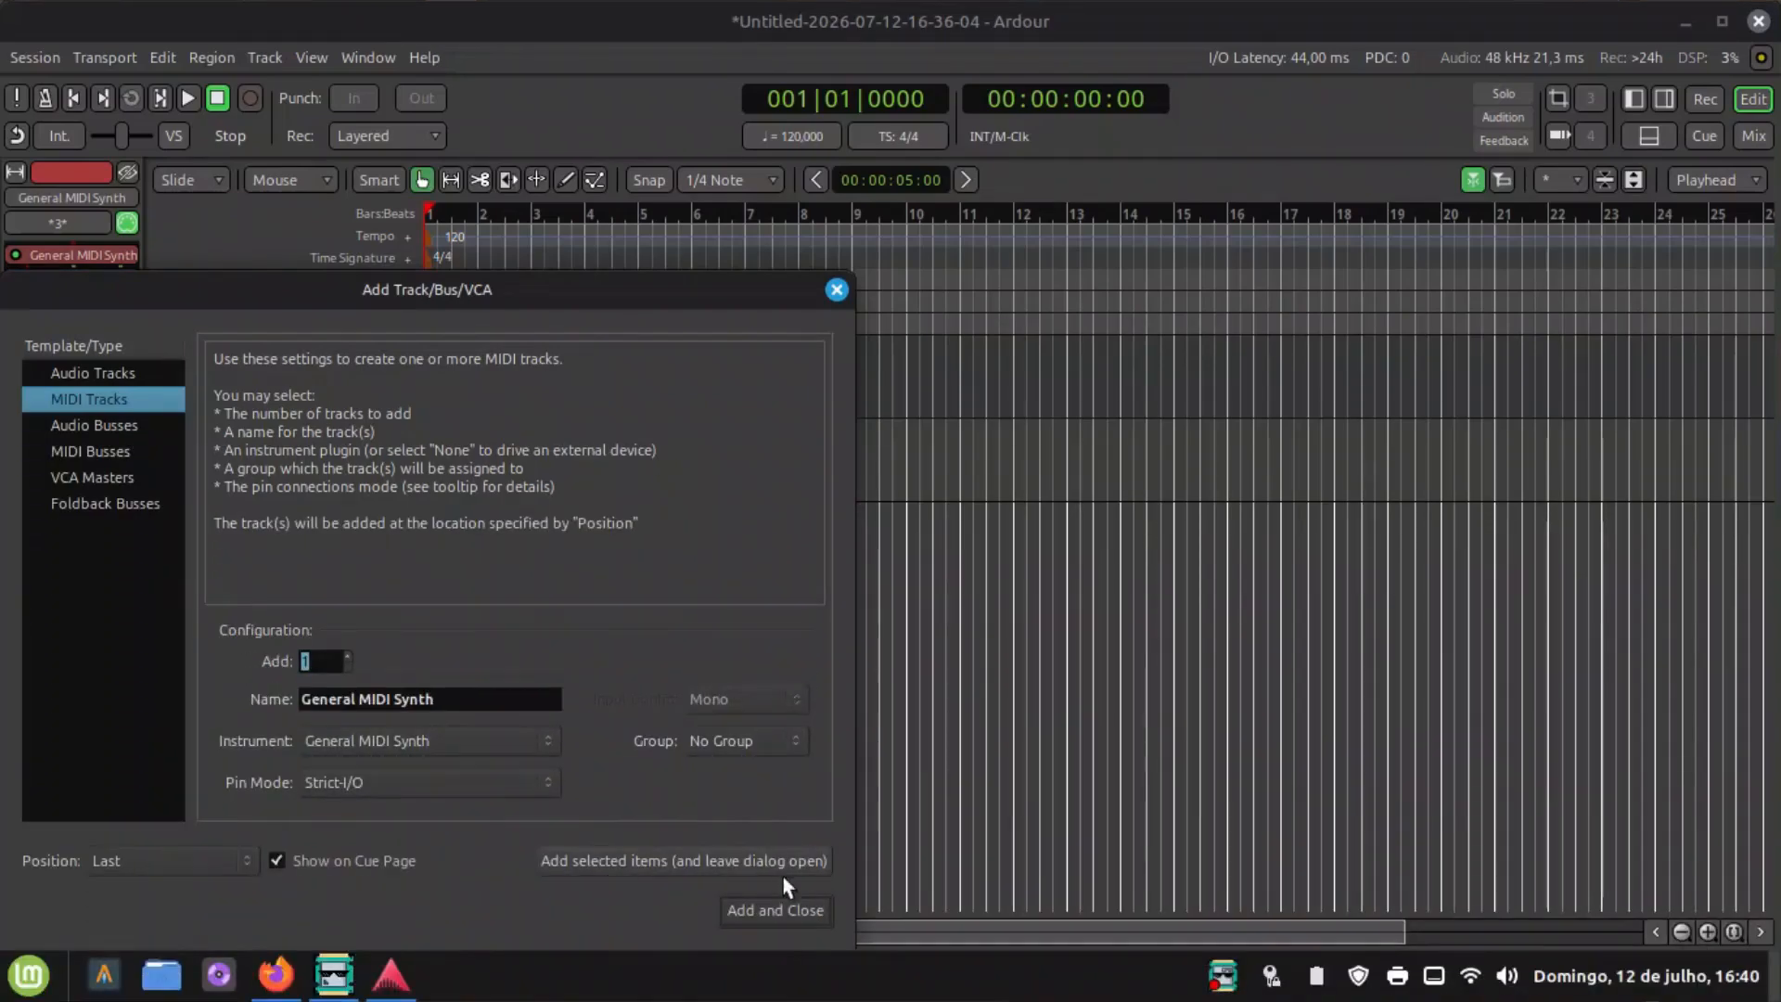
pyautogui.click(799, 918)
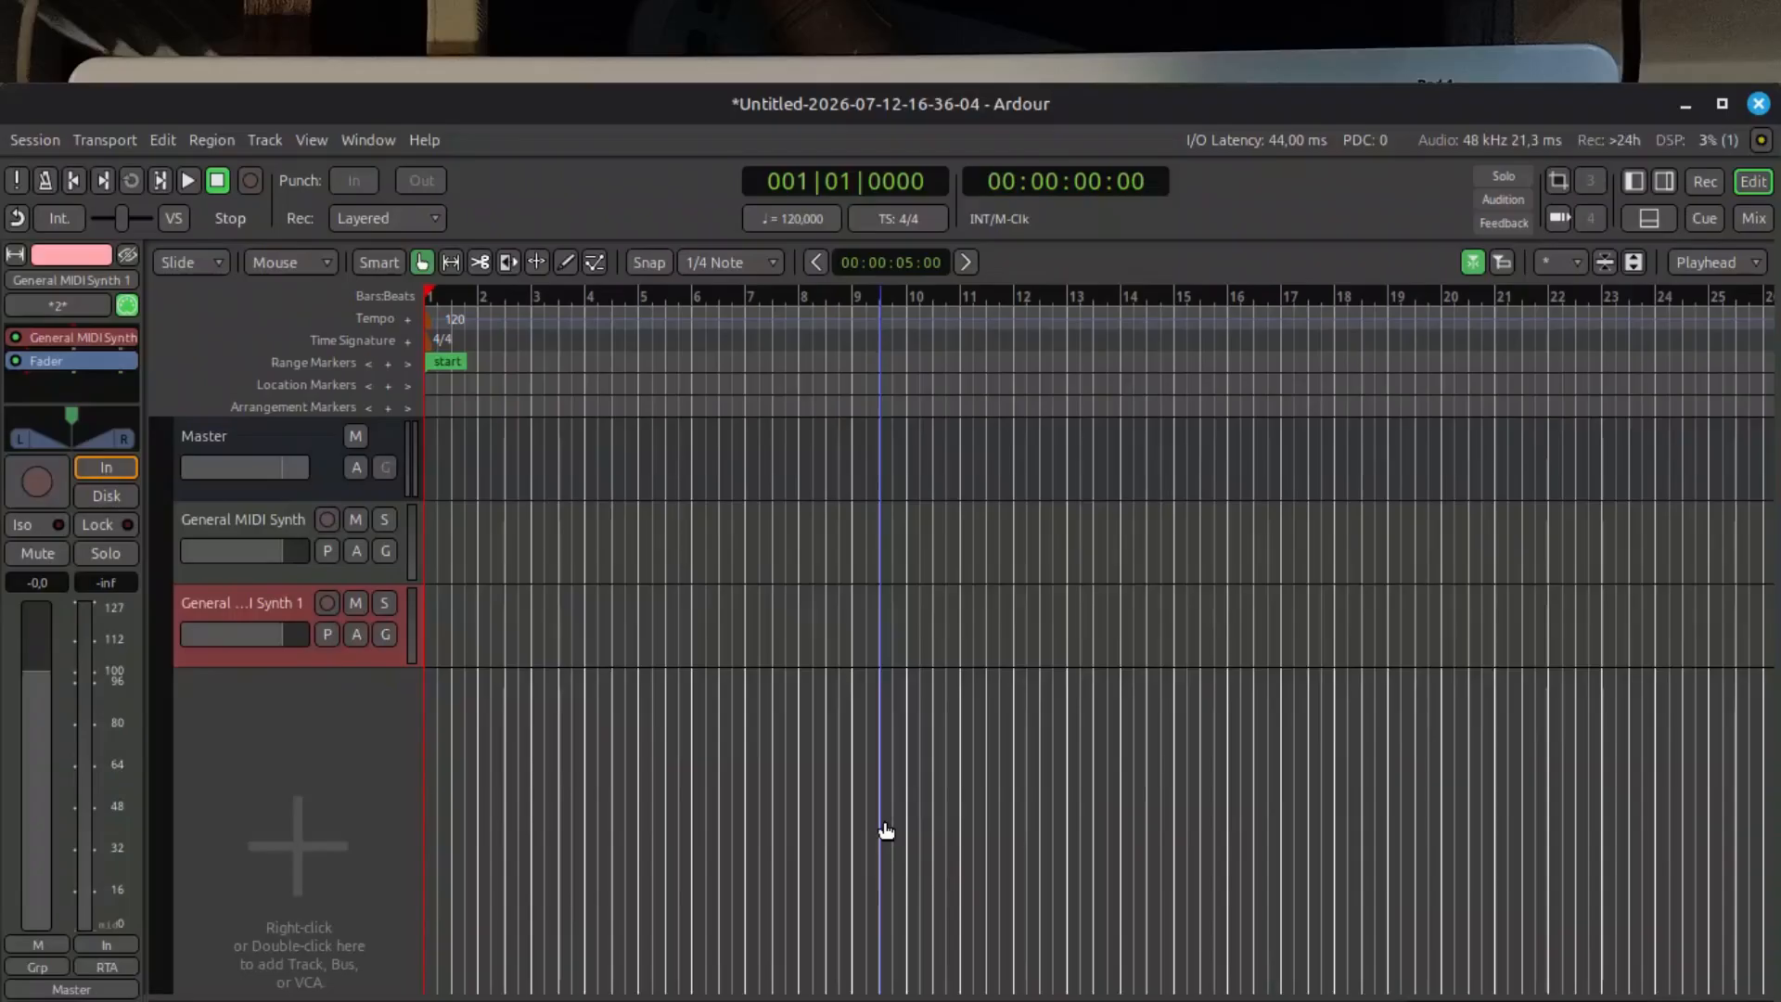
# Record a MIDI take on the first General MIDI Synth track and play it back from the session start.
pyautogui.hotkey('shift', 'b')
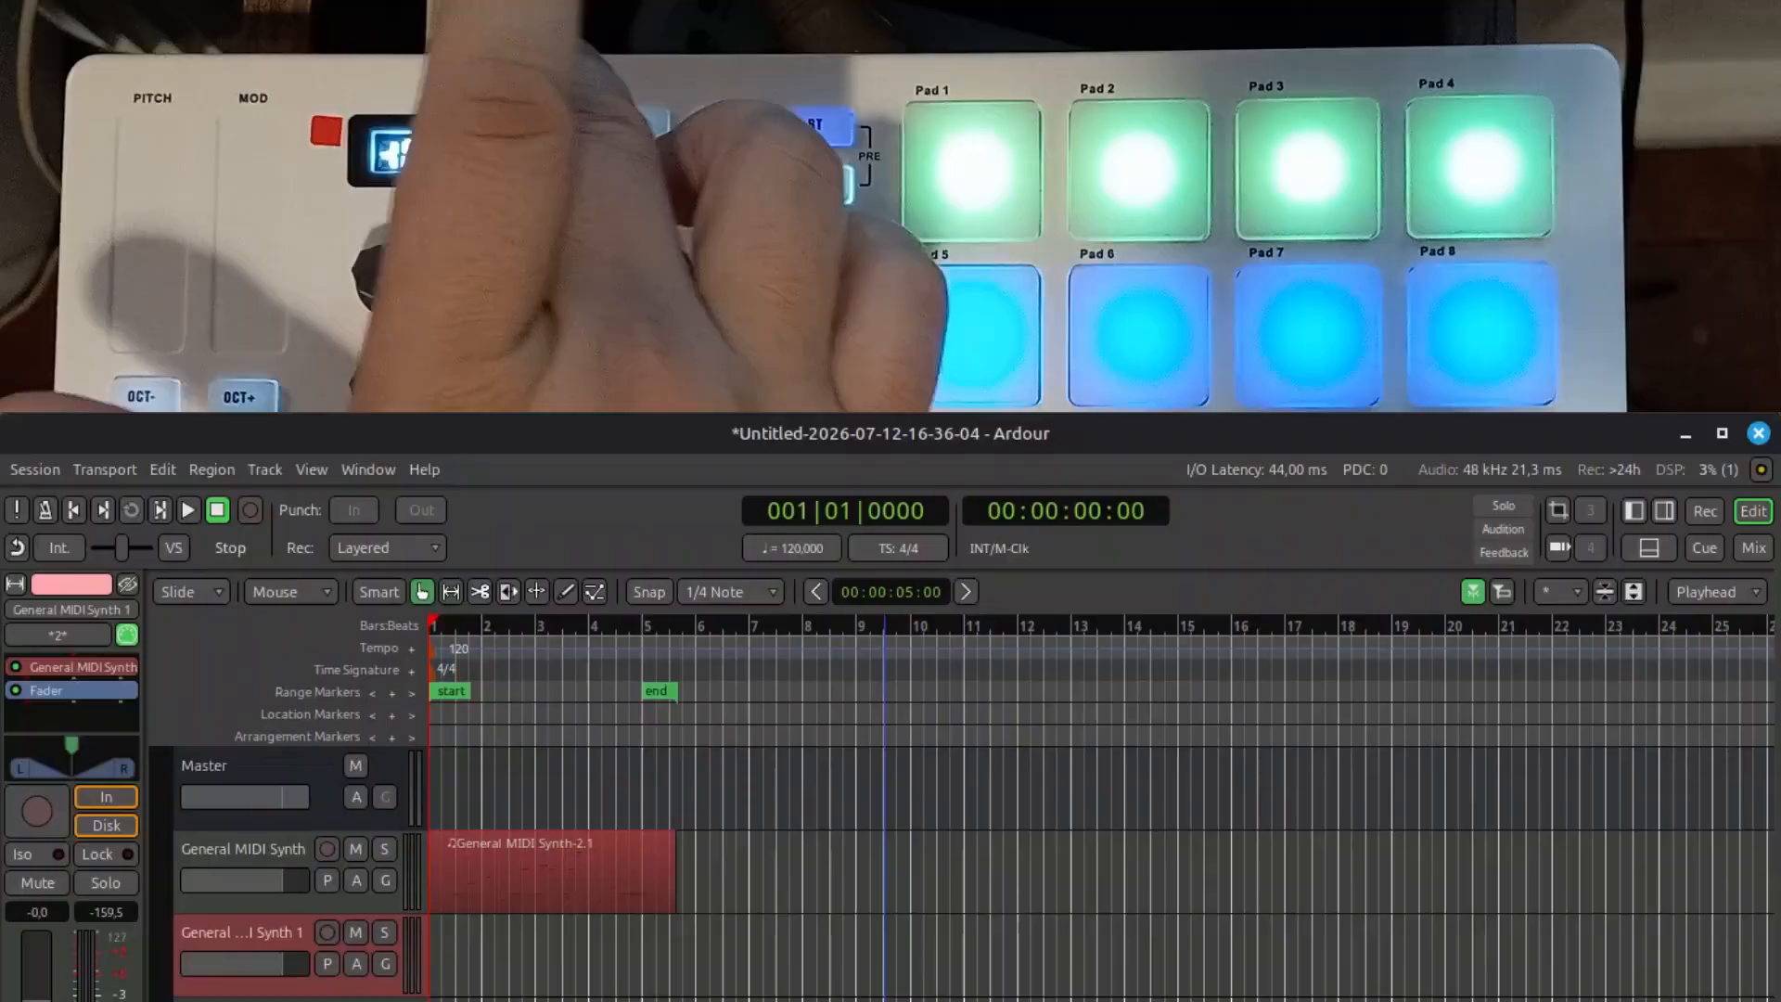
pyautogui.press('space')
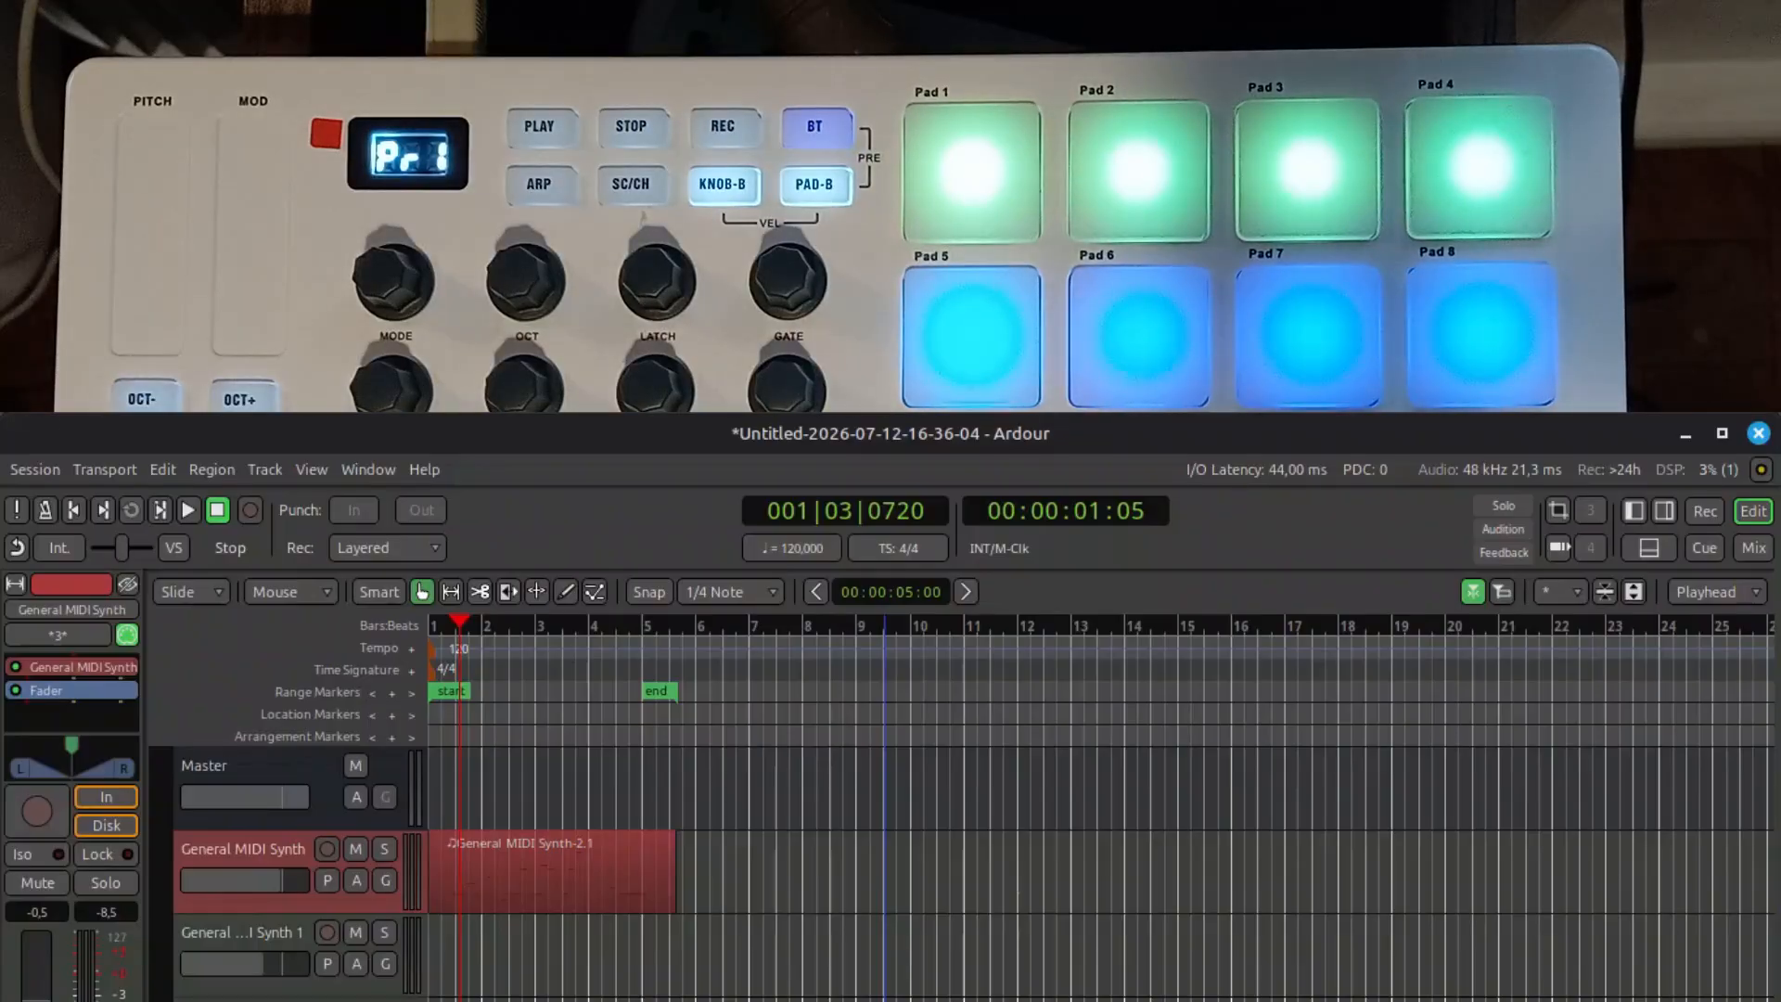
# Open the function key assignments of the active Mackie Control surface in the preferences.
pyautogui.click(163, 469)
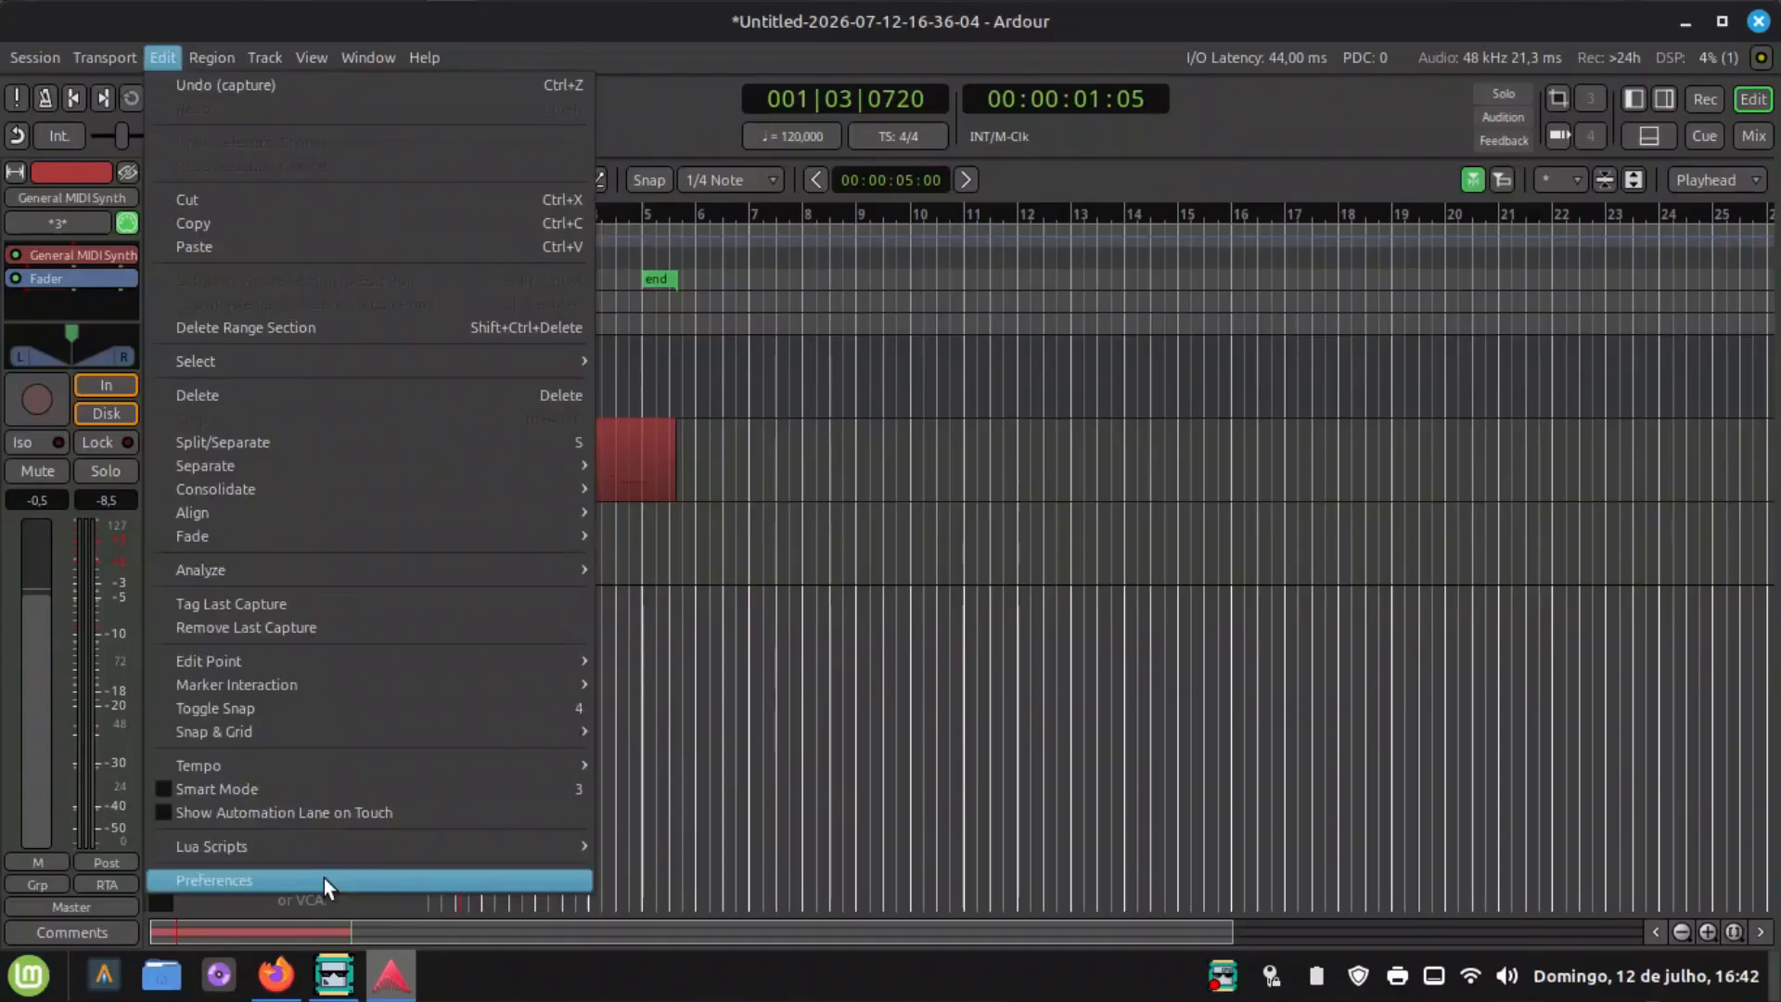
pyautogui.click(325, 882)
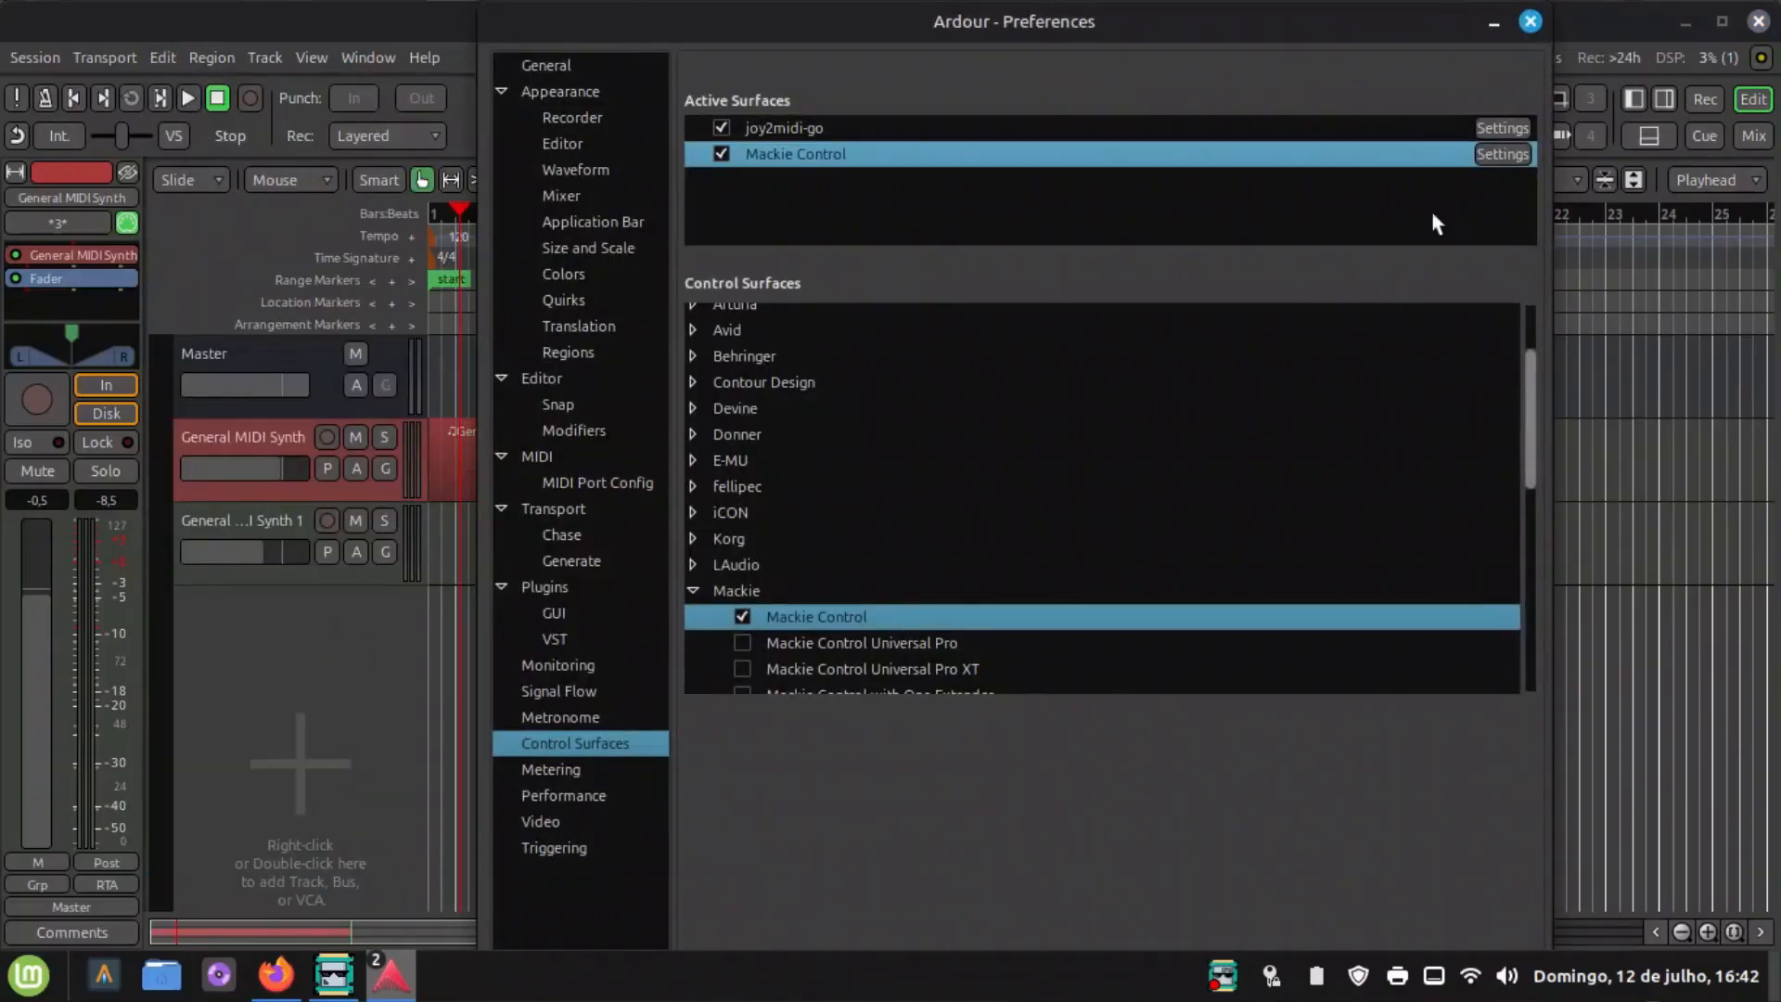
pyautogui.click(1499, 154)
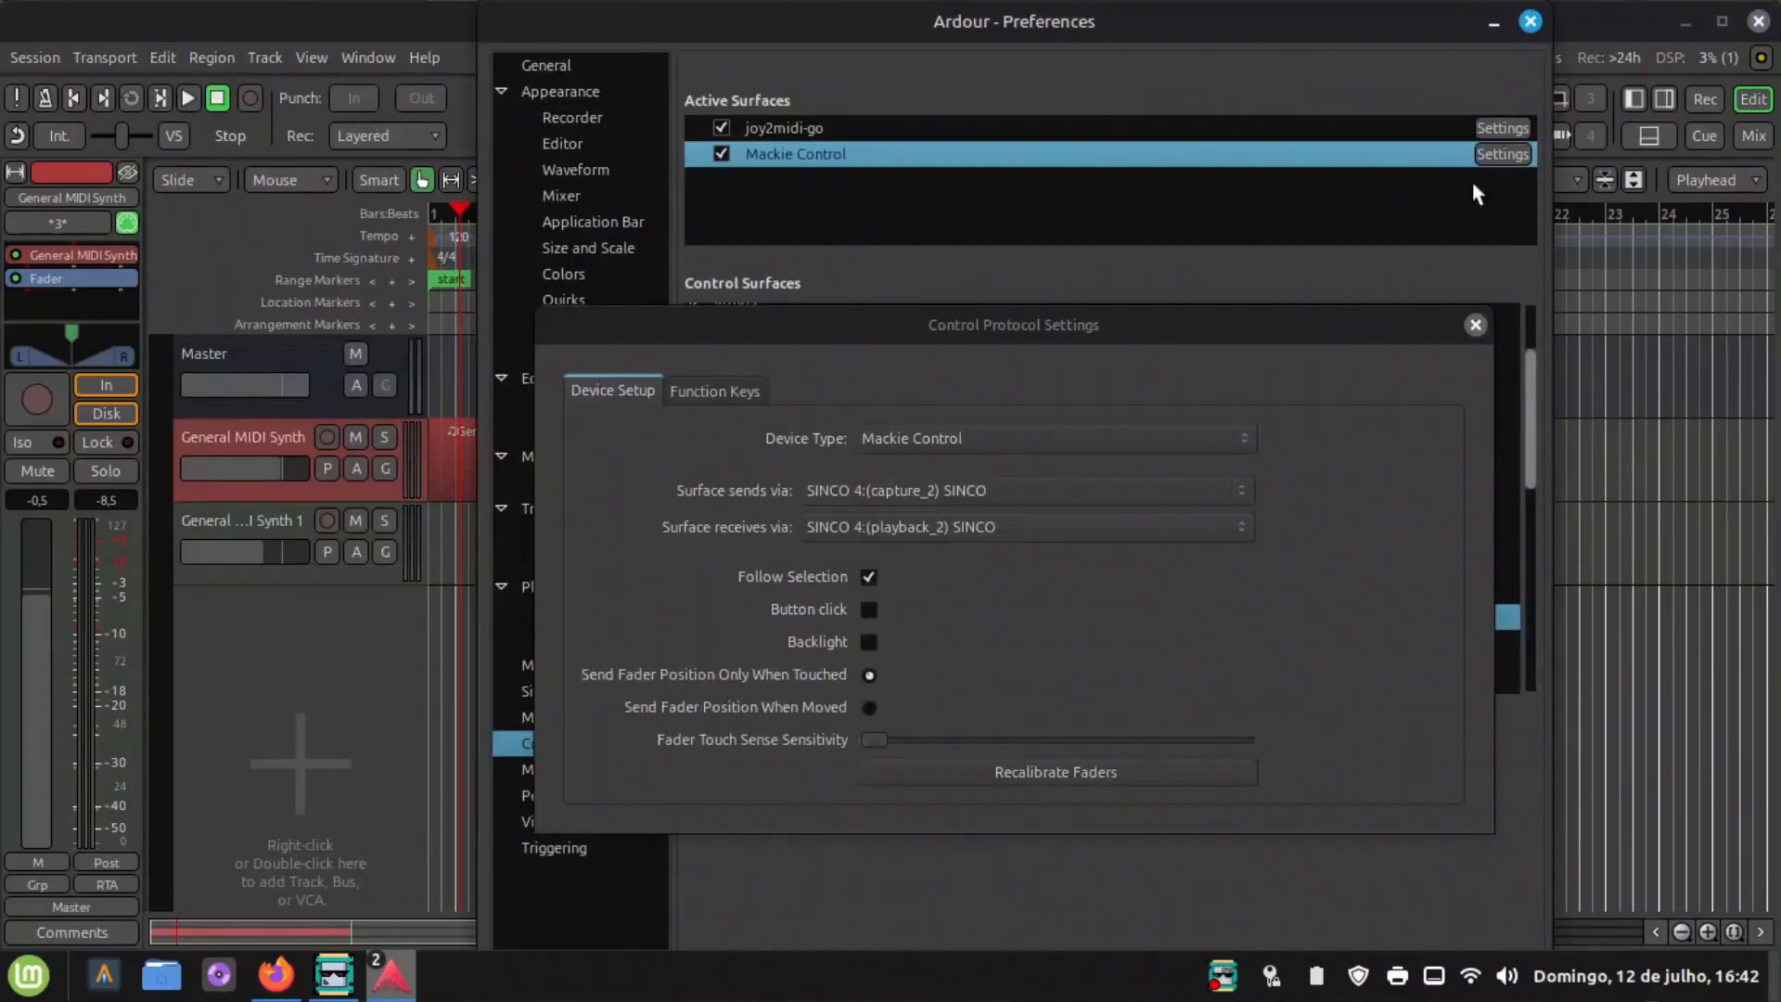
pyautogui.click(714, 392)
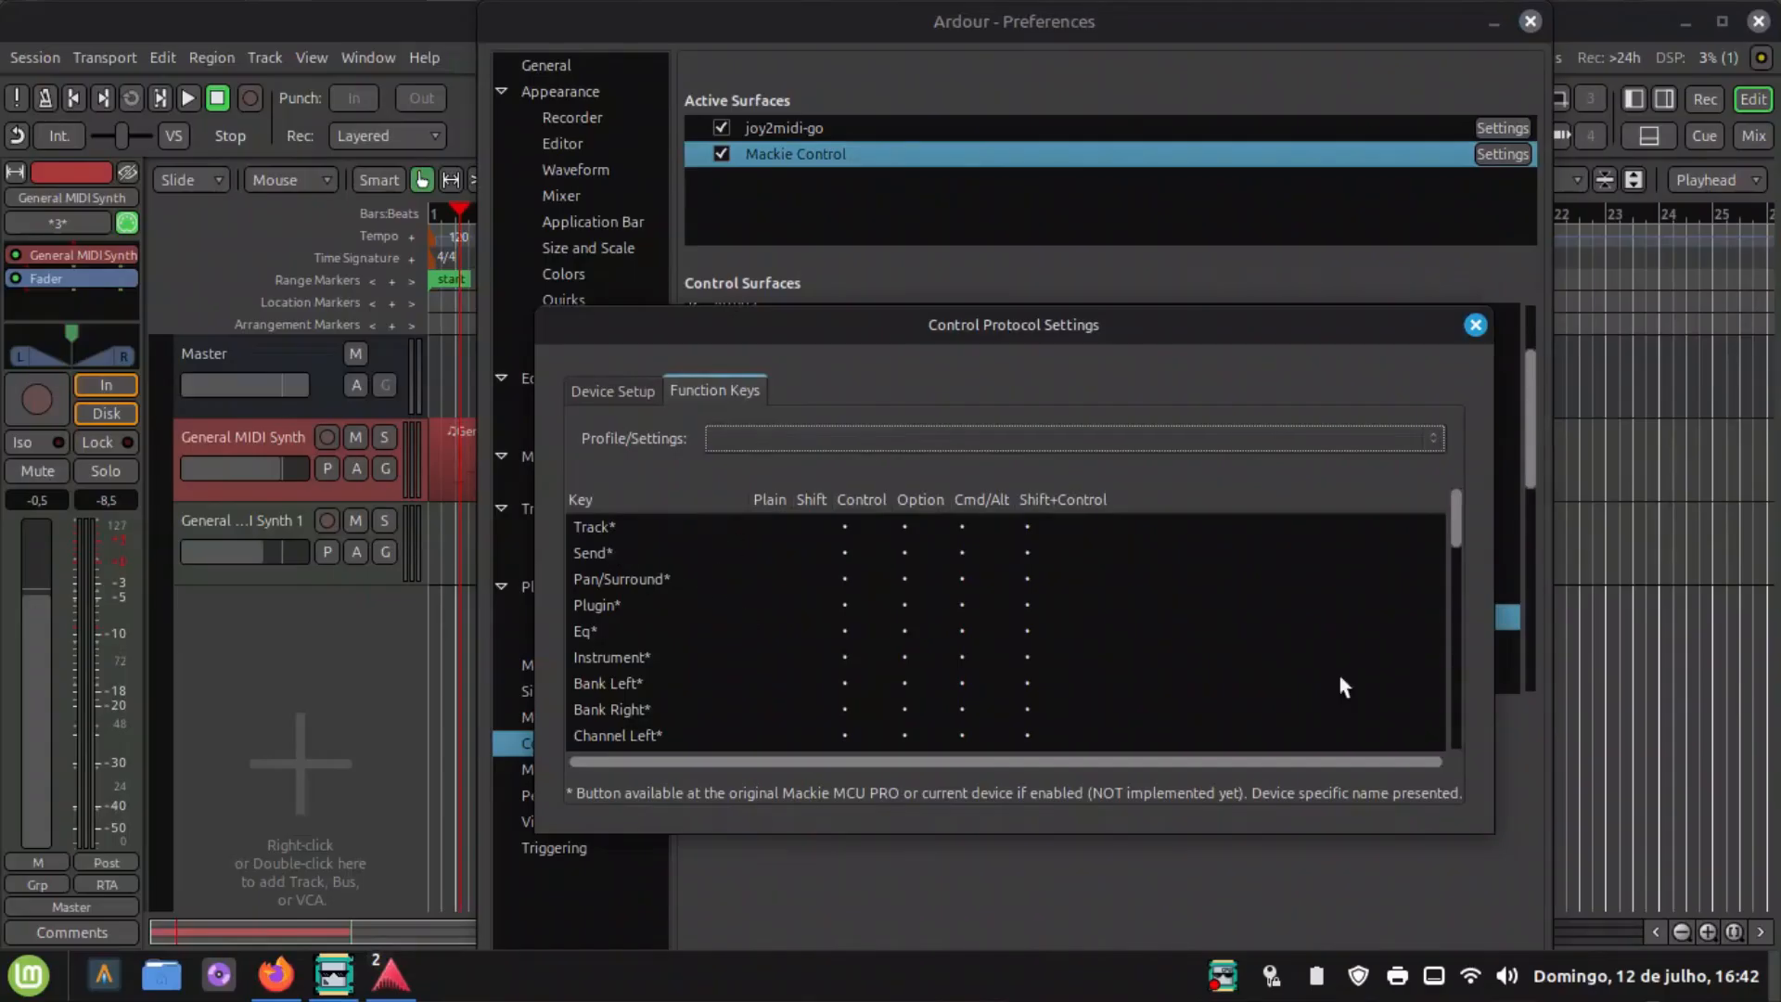
# Assign the Mixer action Toggle Mute on Mixer-Selected Tracks/Busses to the plain Rewind key.
pyautogui.moveTo(1458, 515); pyautogui.dragTo(1432, 696)
pyautogui.click(1429, 677)
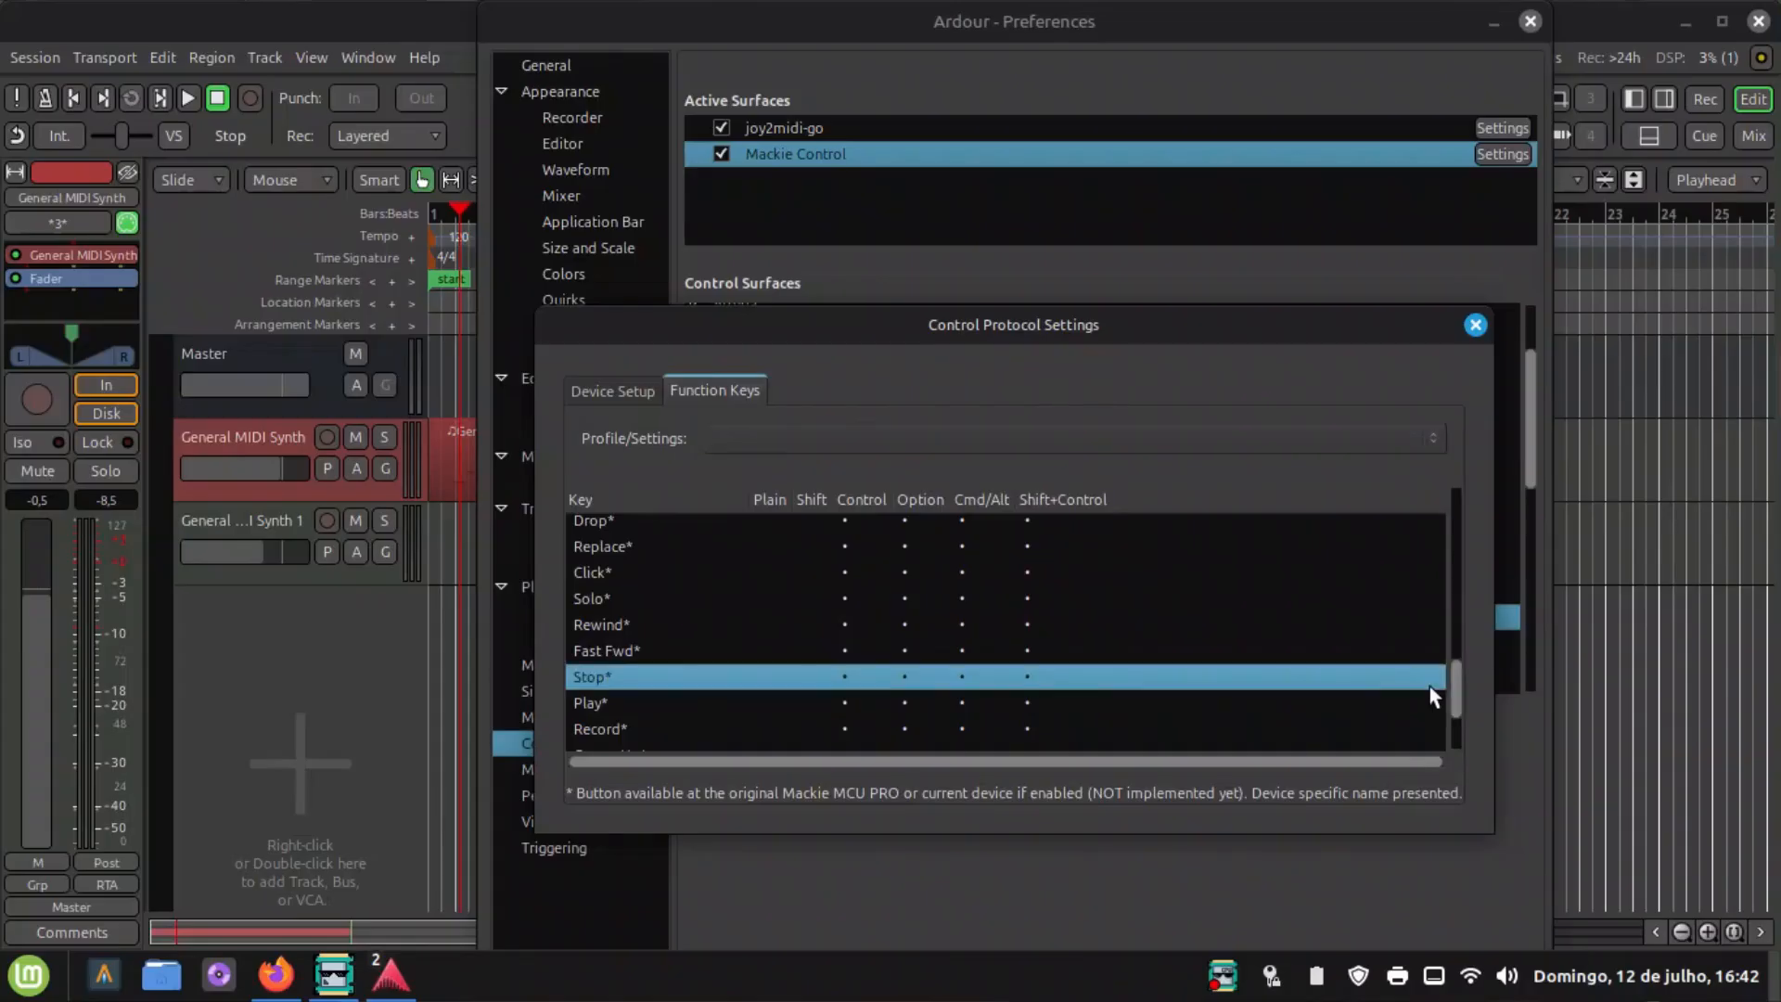
pyautogui.click(739, 627)
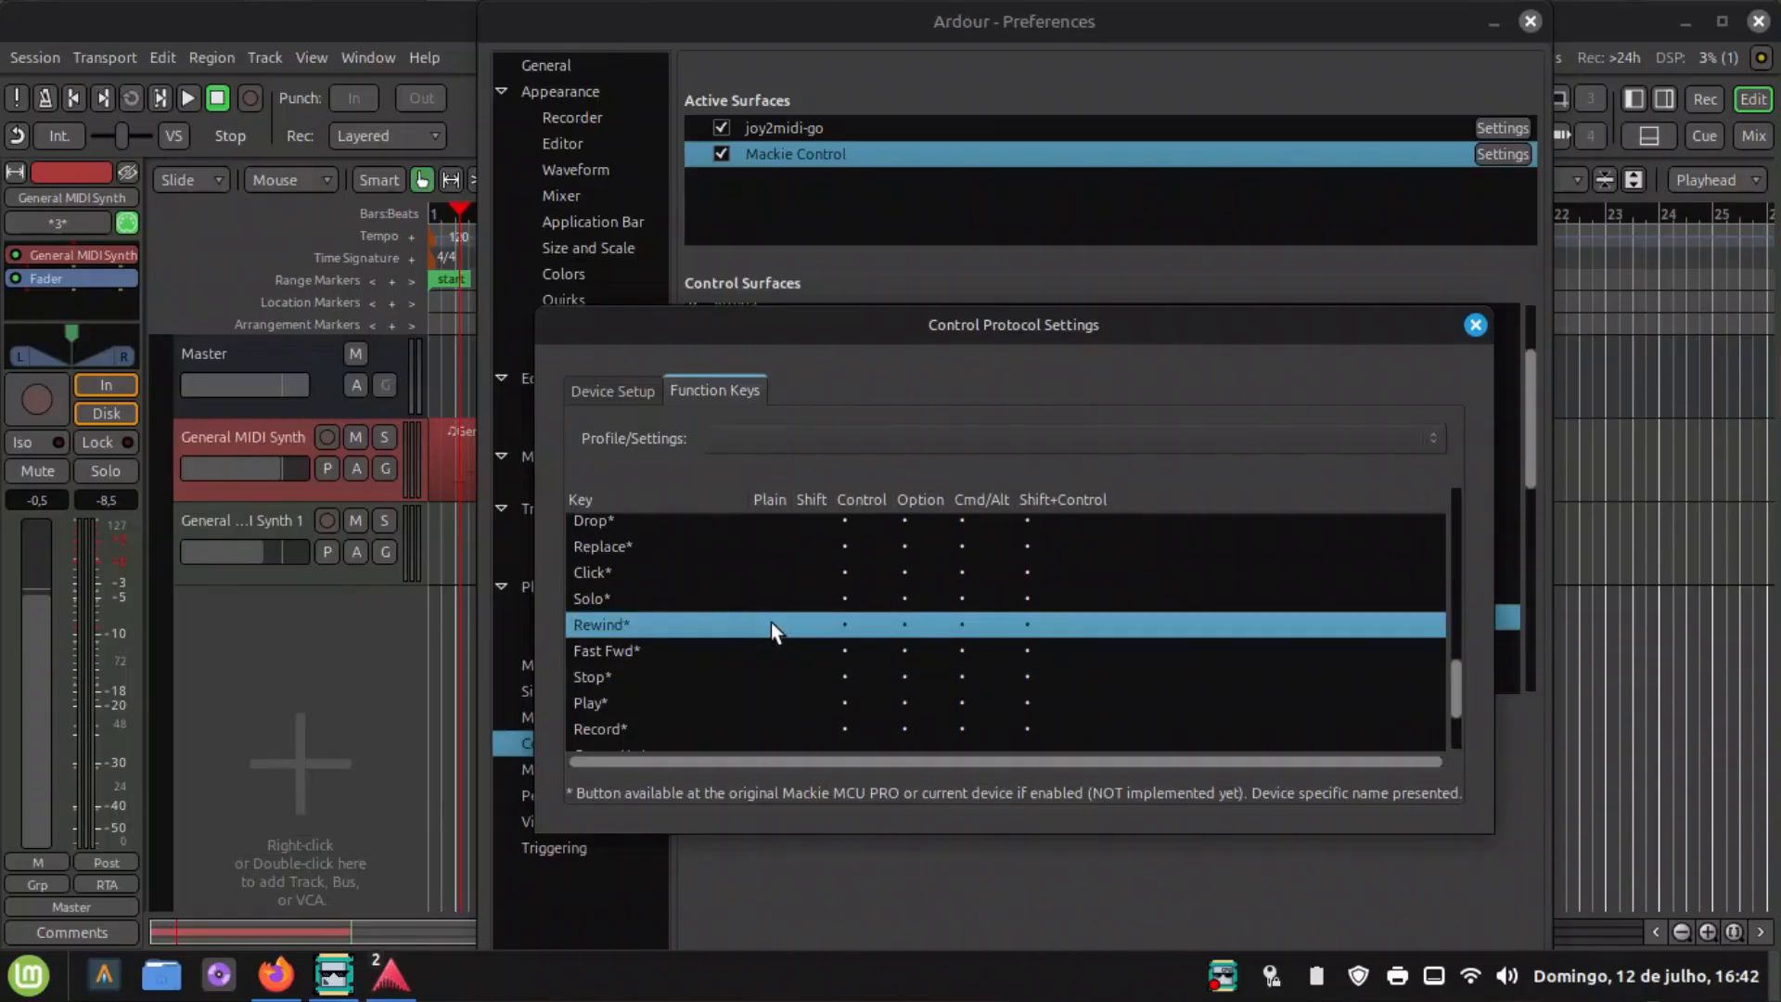
pyautogui.click(770, 622)
pyautogui.moveTo(796, 640)
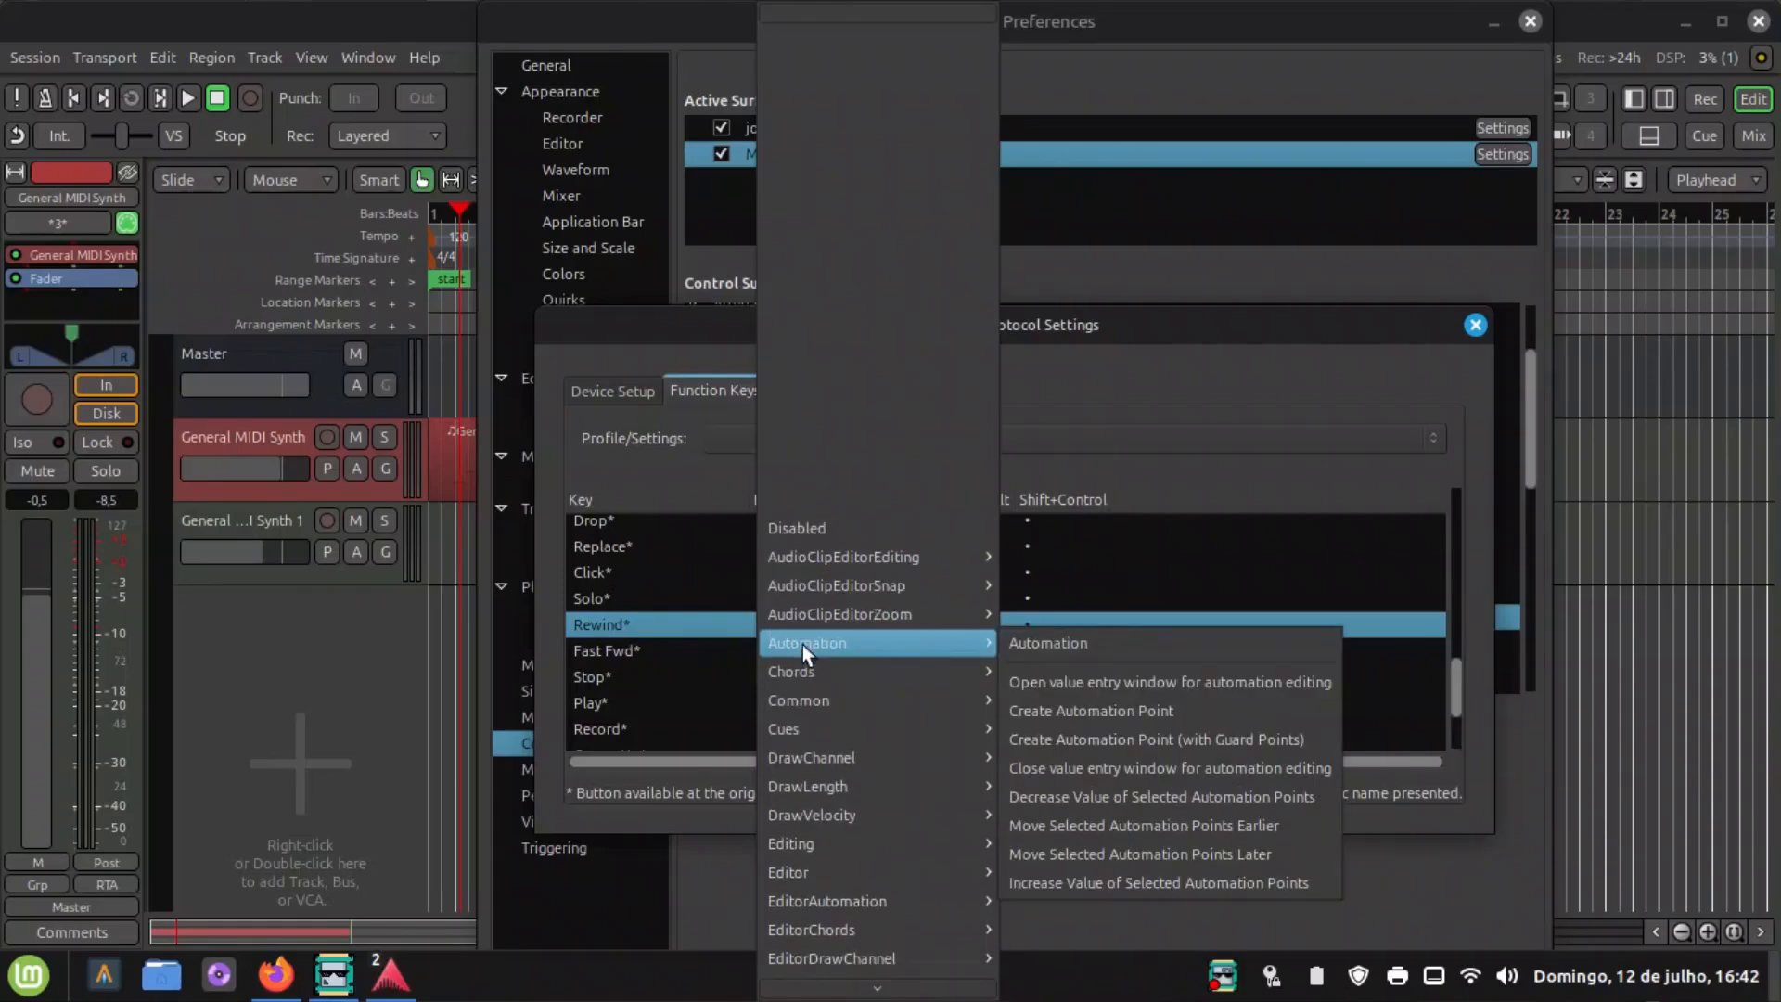
pyautogui.scroll(-13, 903, 842)
pyautogui.scroll(-6, 856, 957)
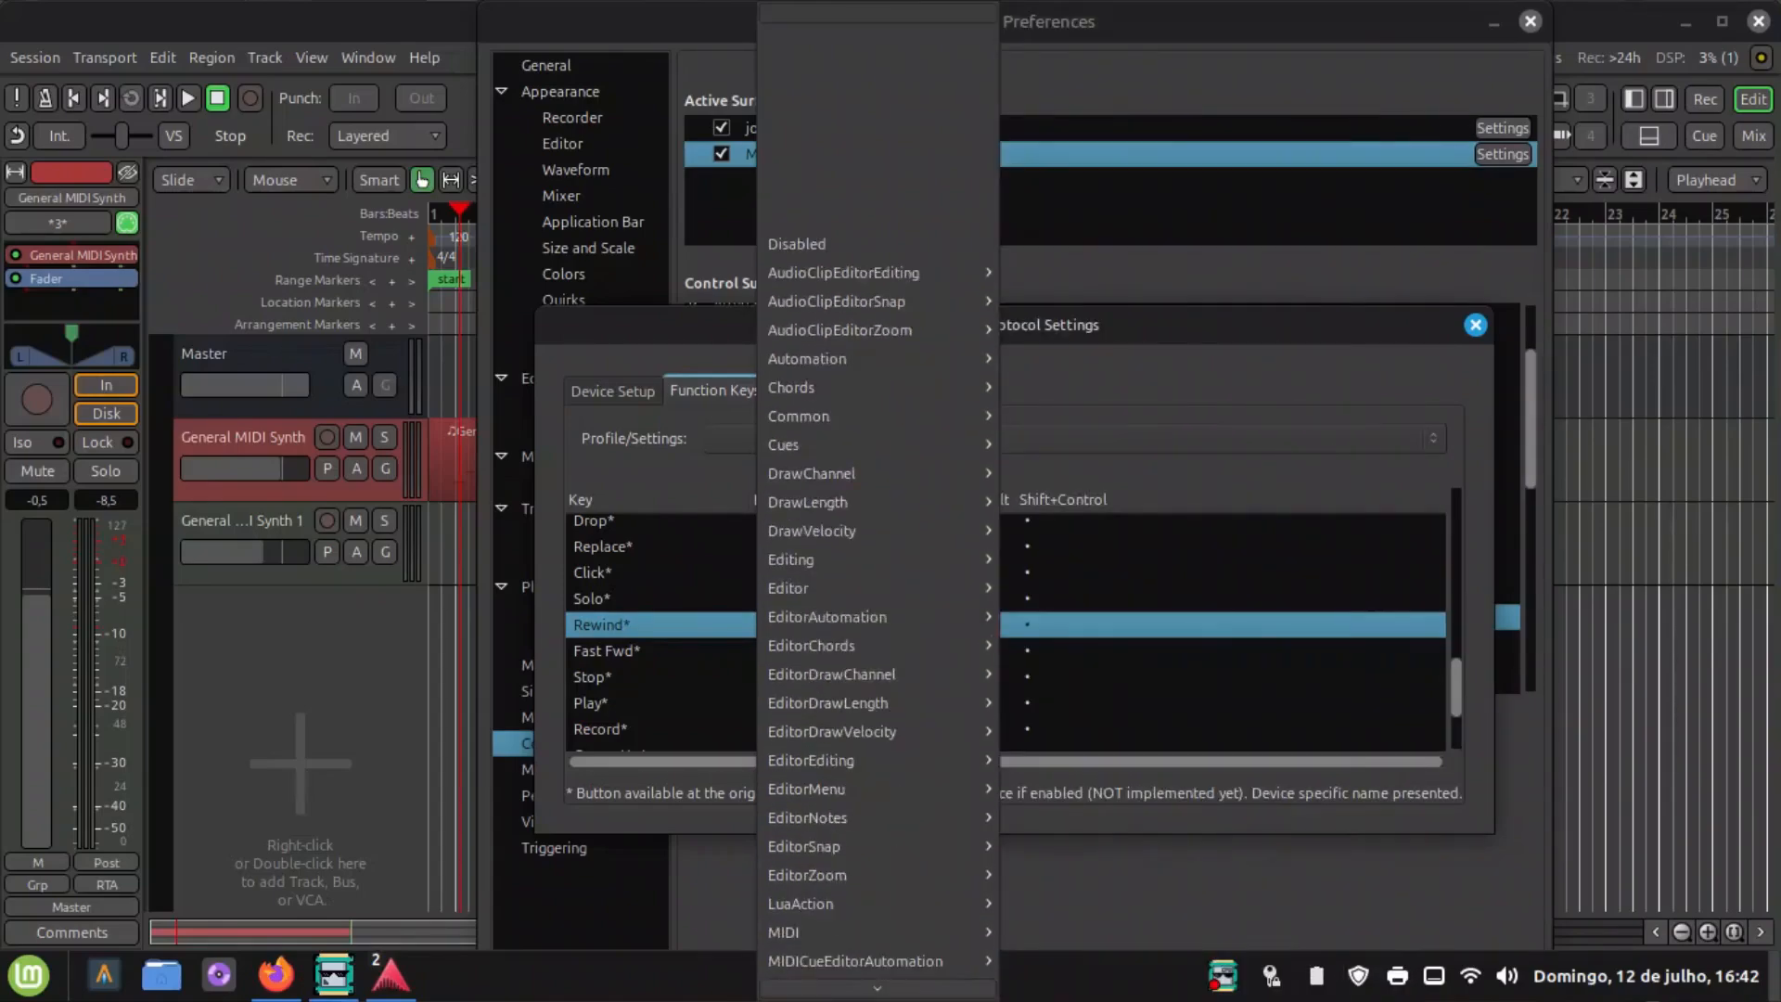
pyautogui.scroll(-6, 900, 888)
pyautogui.scroll(-3, 867, 821)
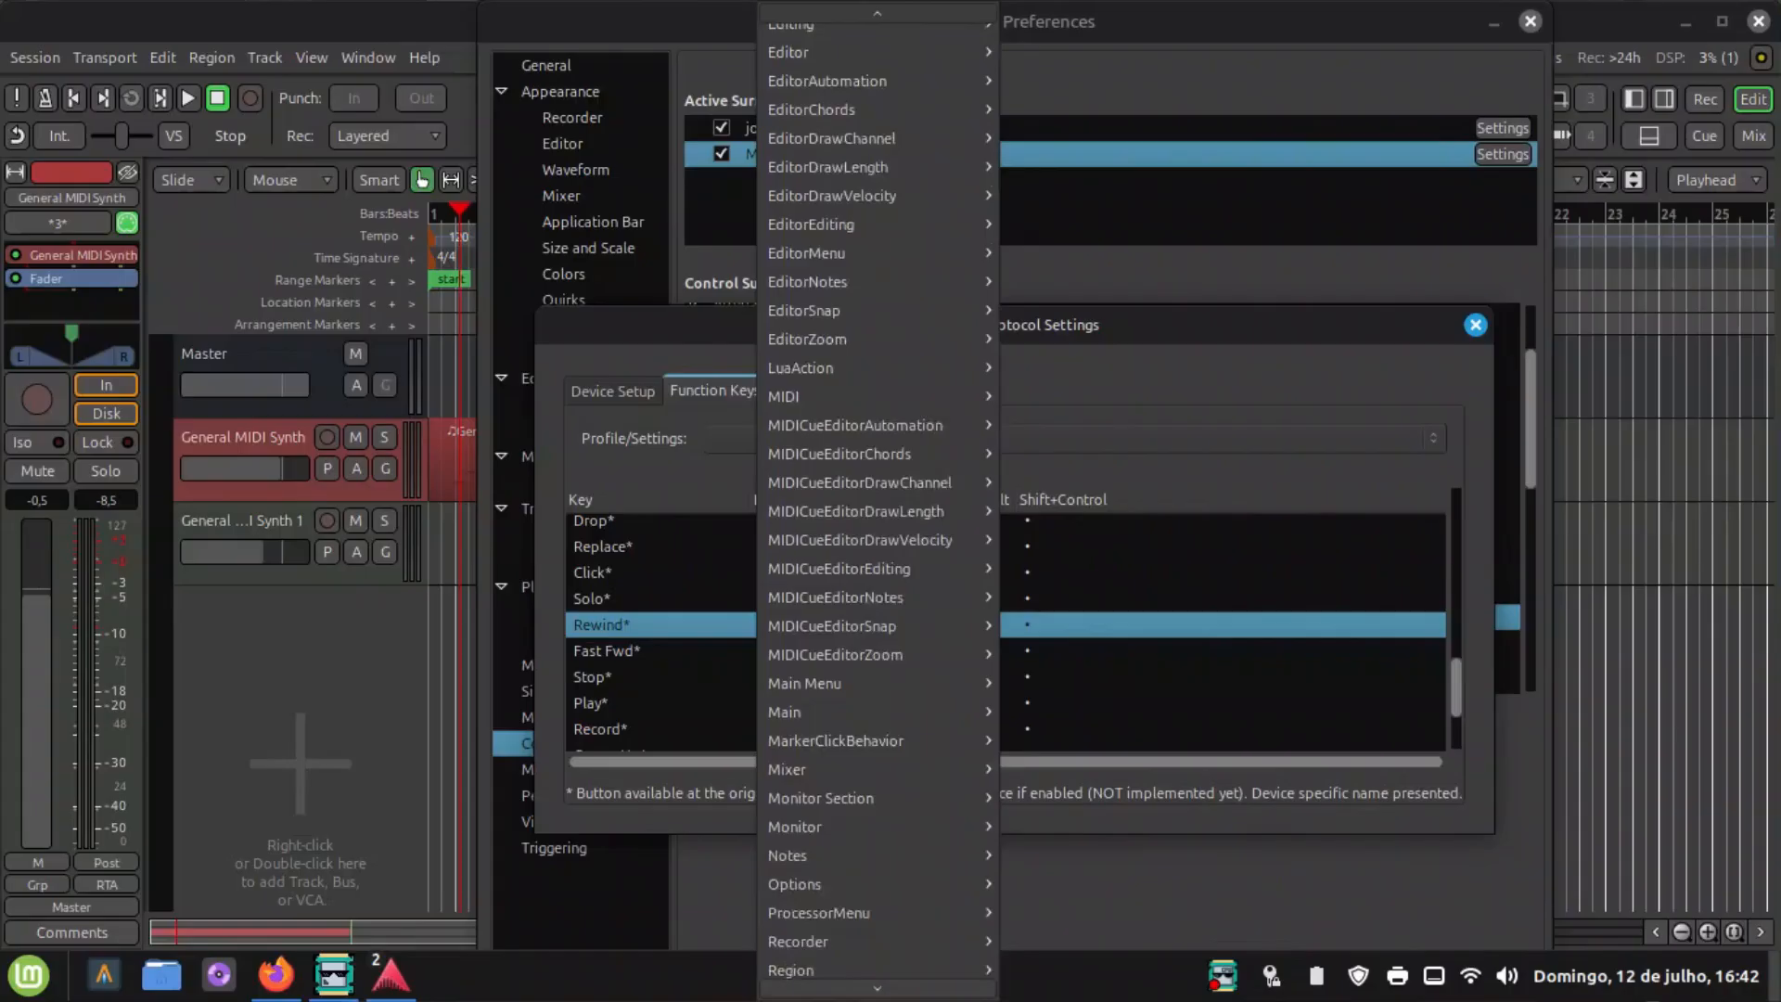
pyautogui.moveTo(851, 603)
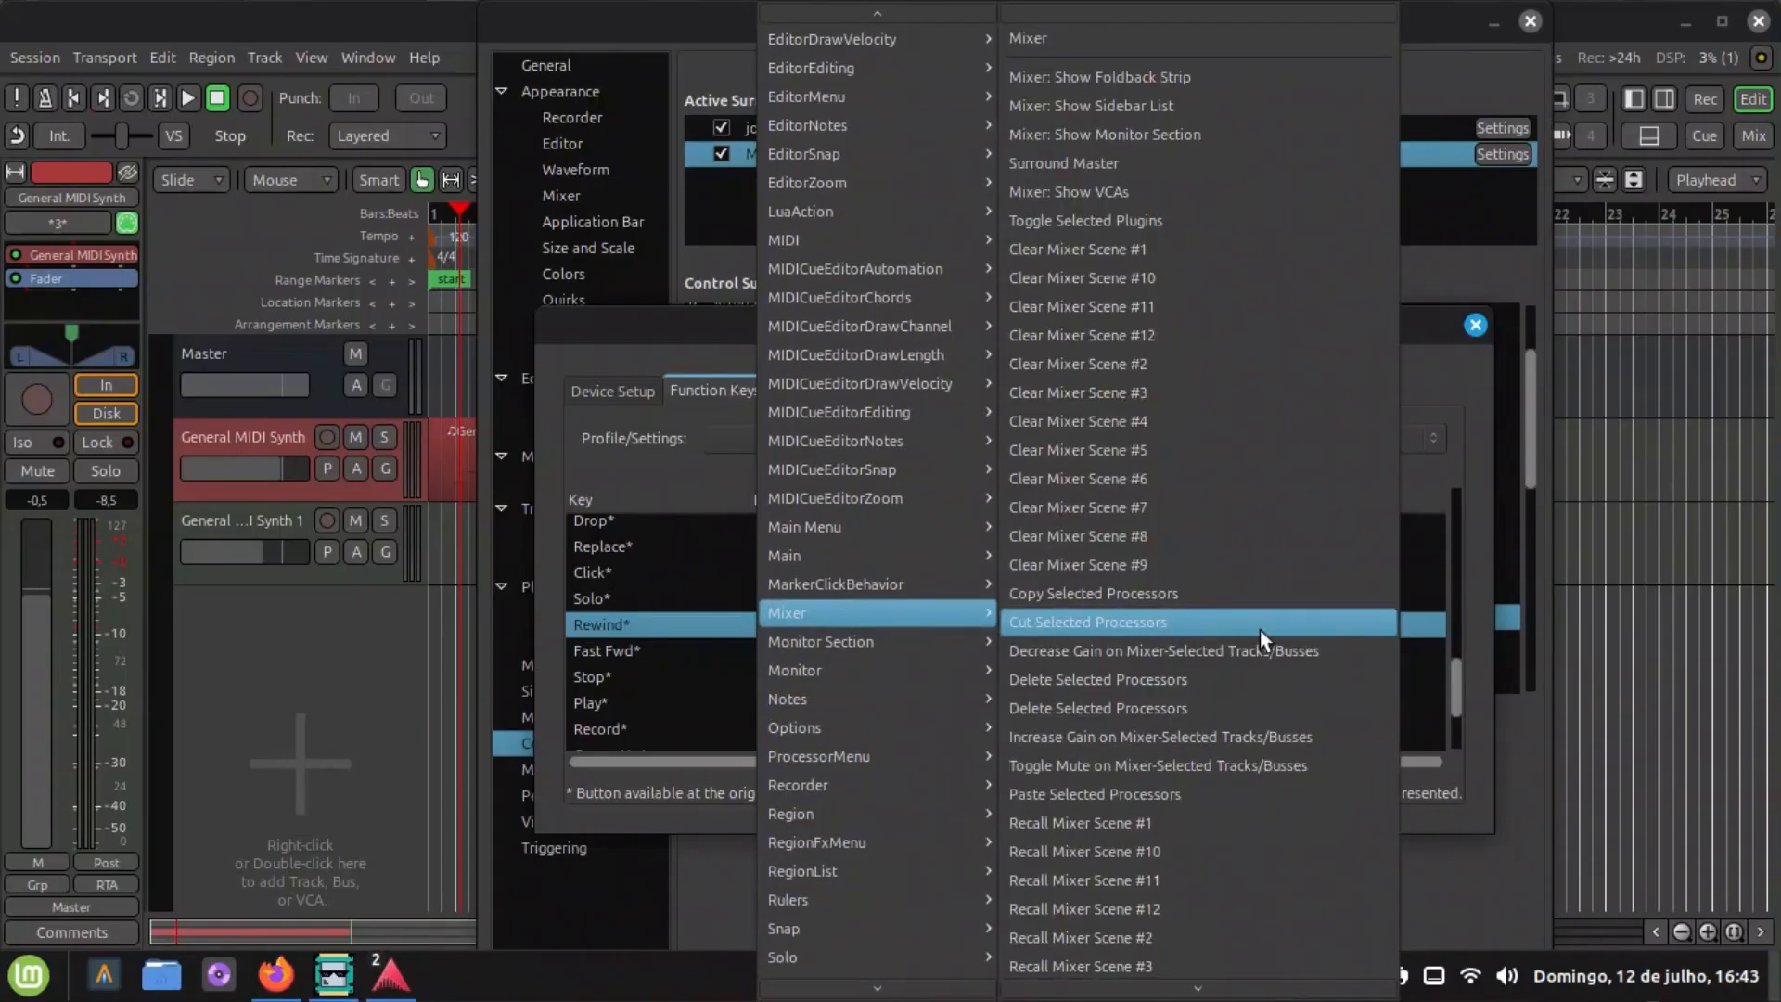
pyautogui.click(1210, 769)
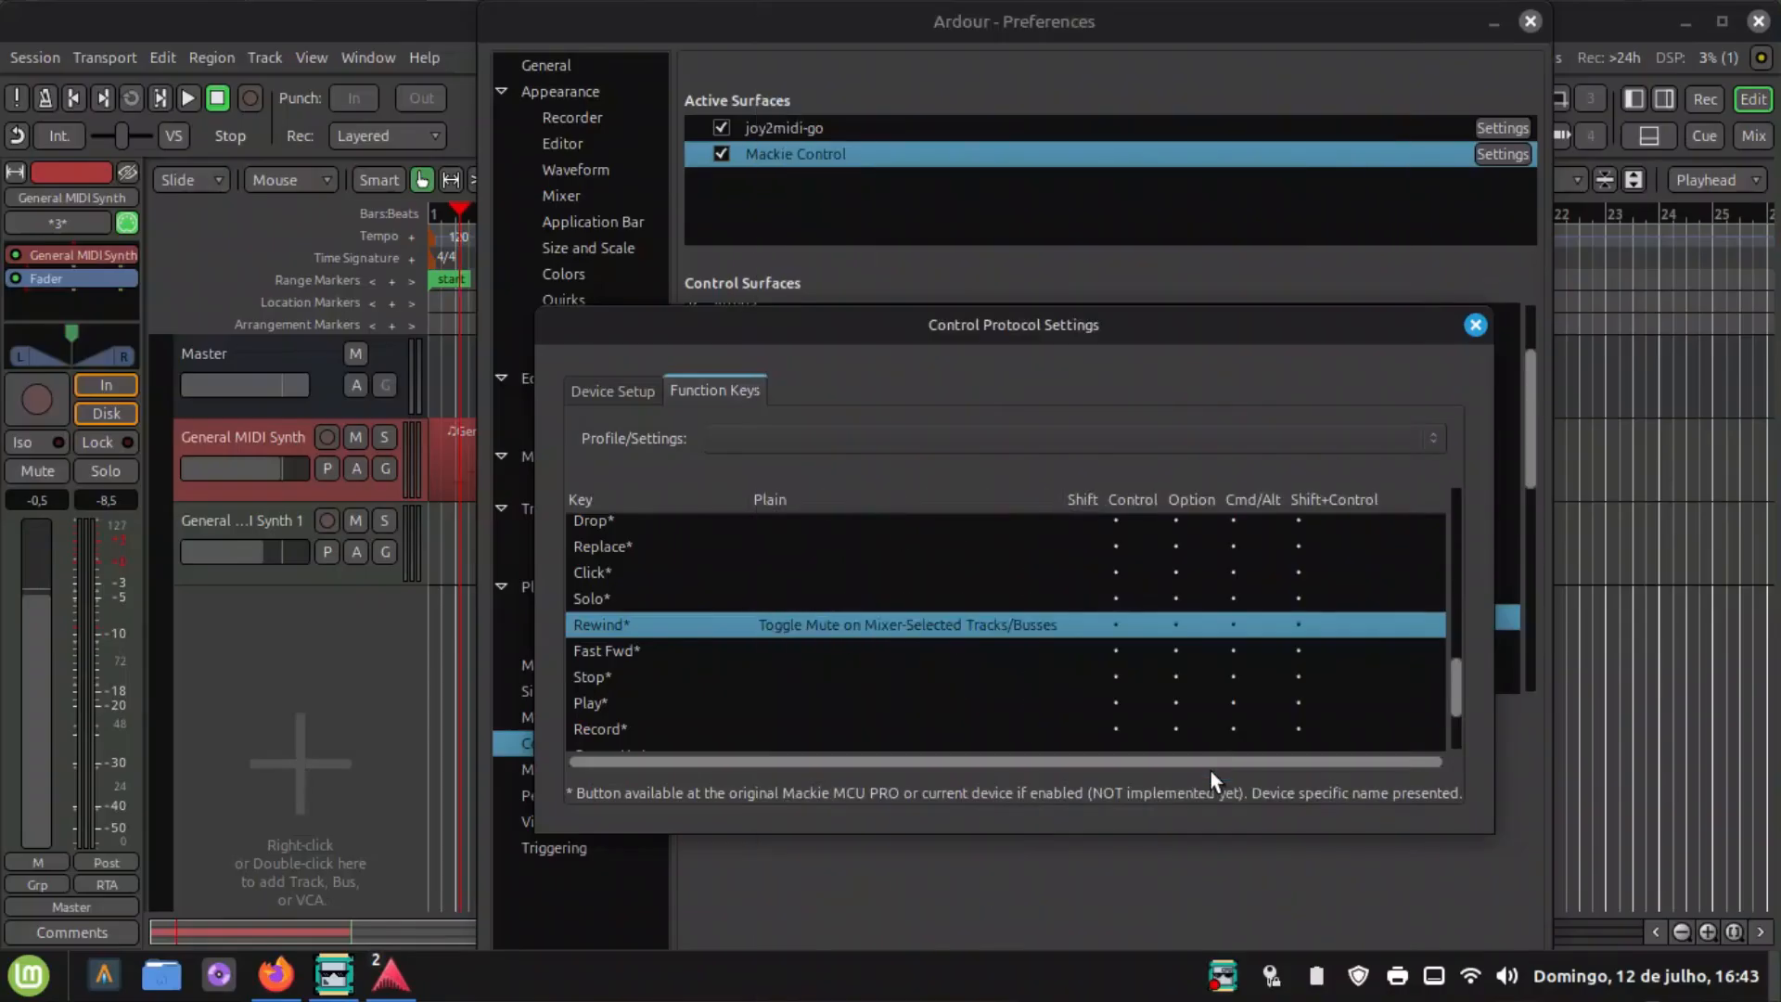
# Assign Toggle Solo on Mixer-Selected Tracks/Busses to the plain Fast Fwd key, and close the surface settings and preferences.
pyautogui.click(705, 656)
pyautogui.click(825, 650)
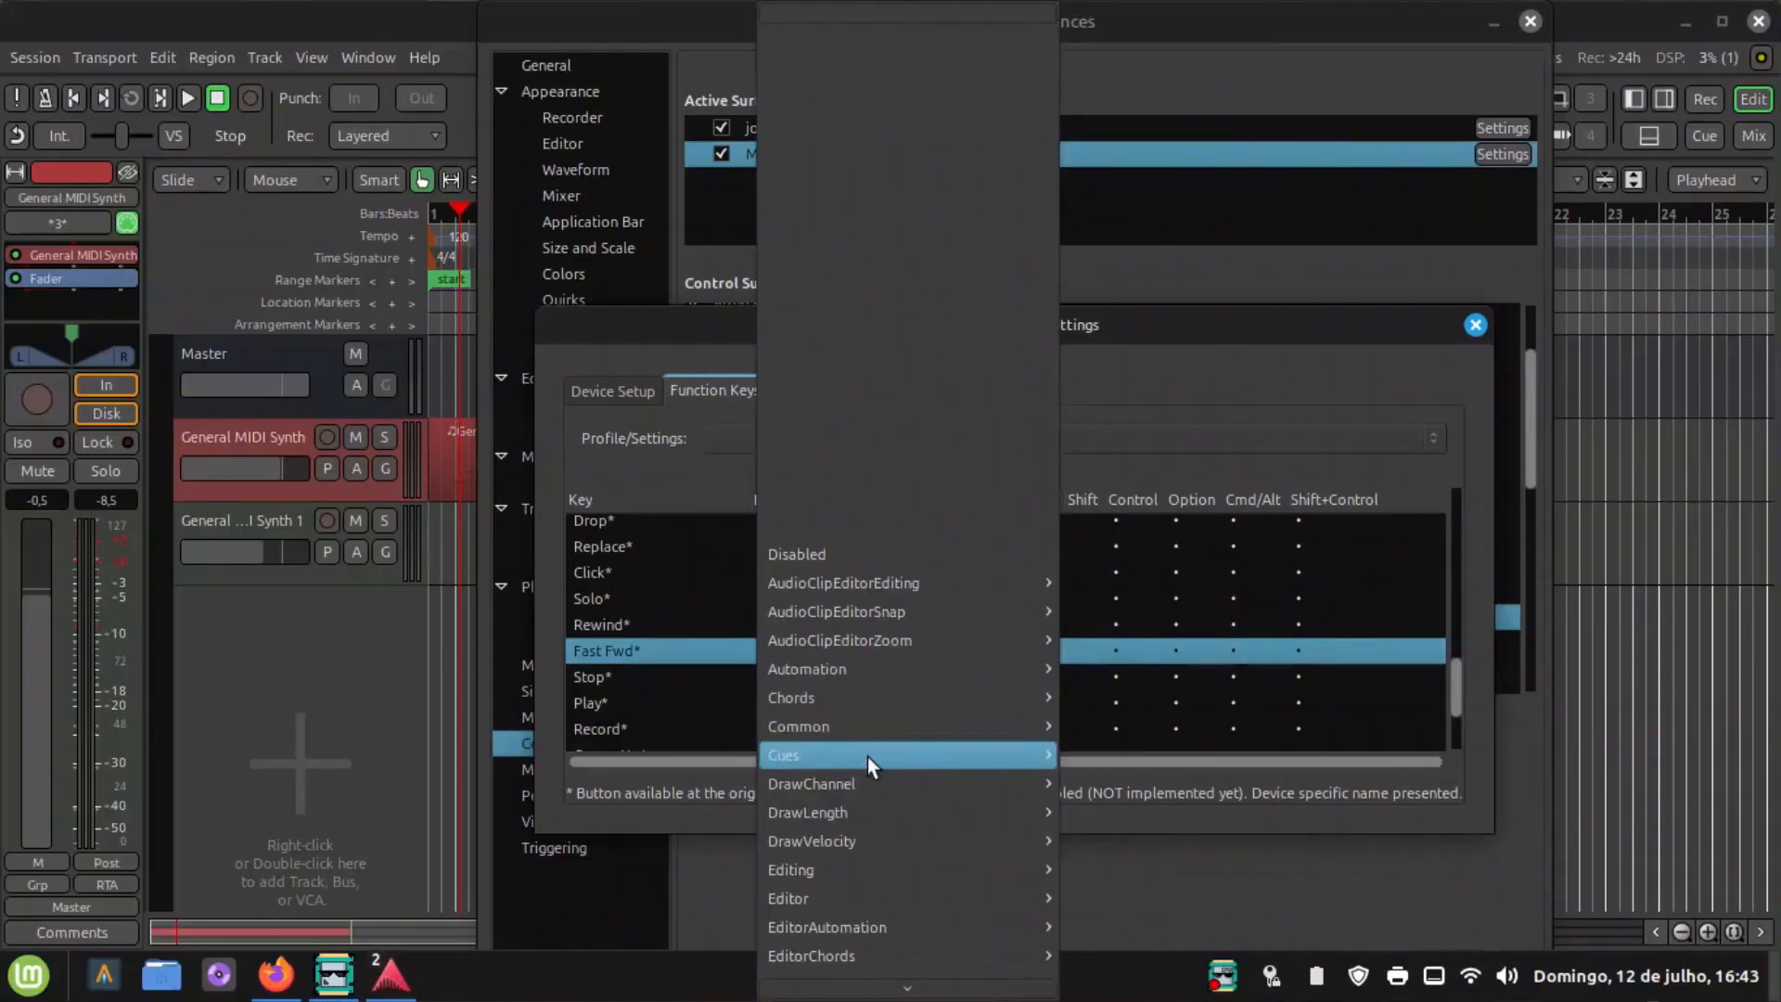
pyautogui.moveTo(842, 965)
pyautogui.scroll(-10, 842, 965)
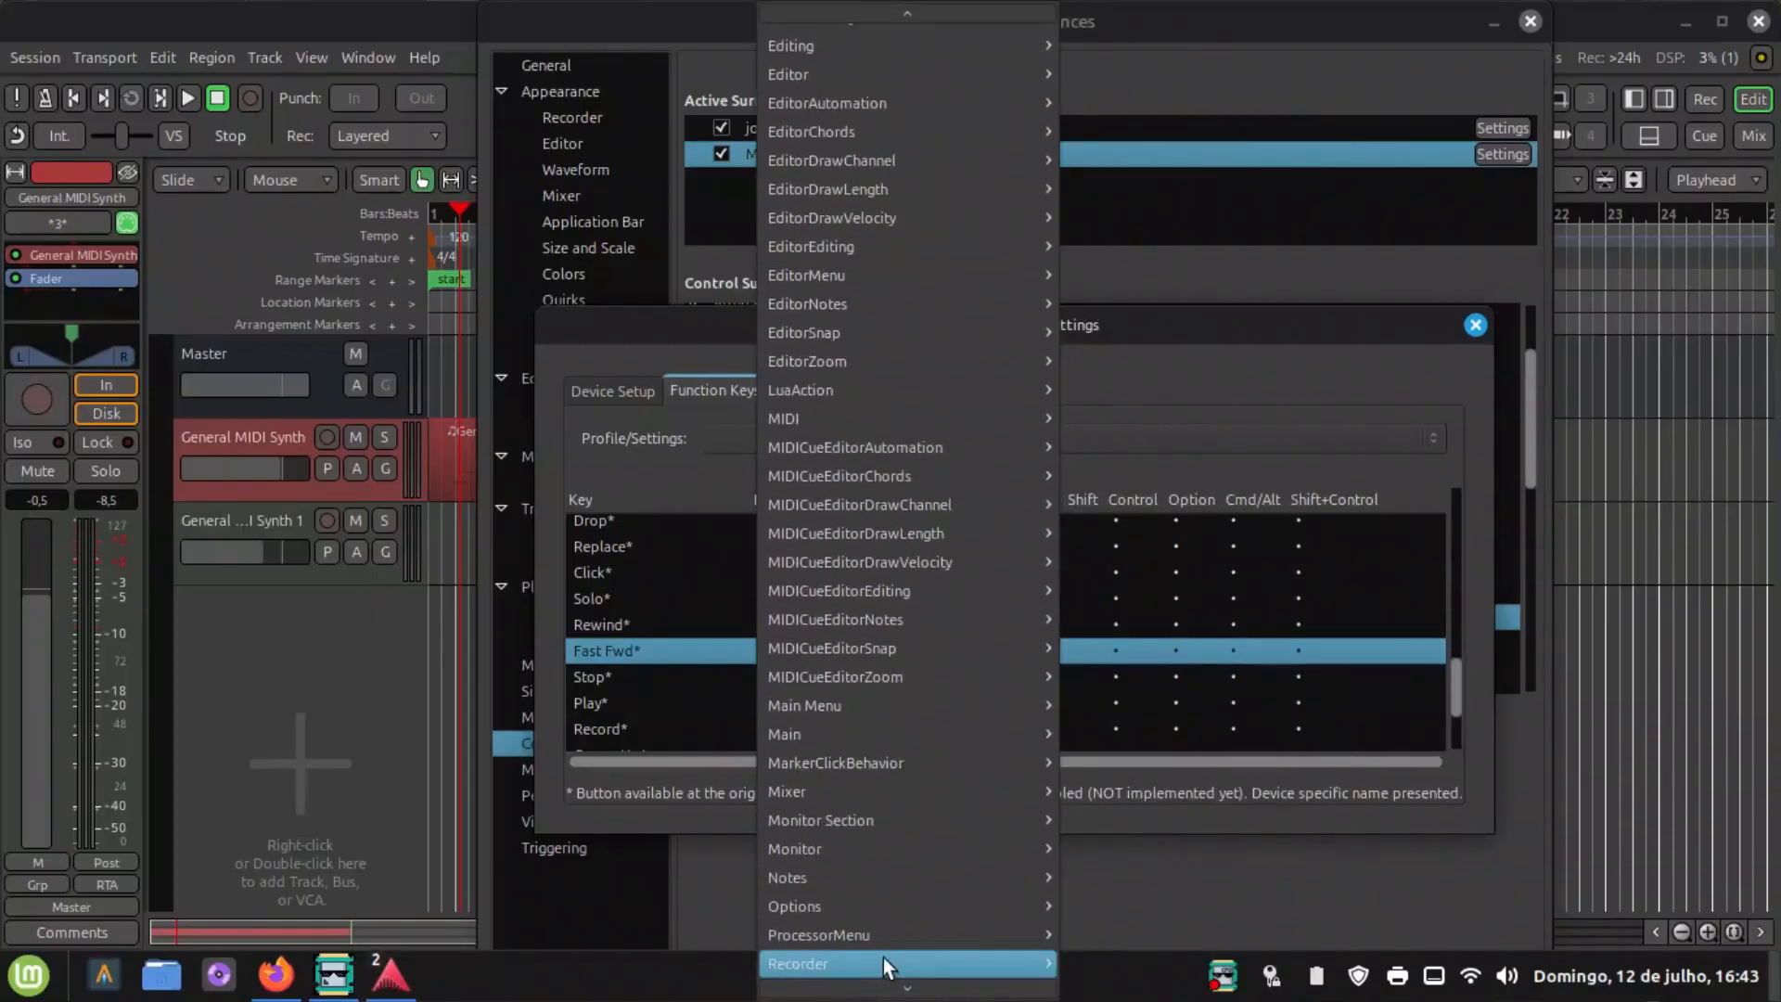
pyautogui.moveTo(909, 781)
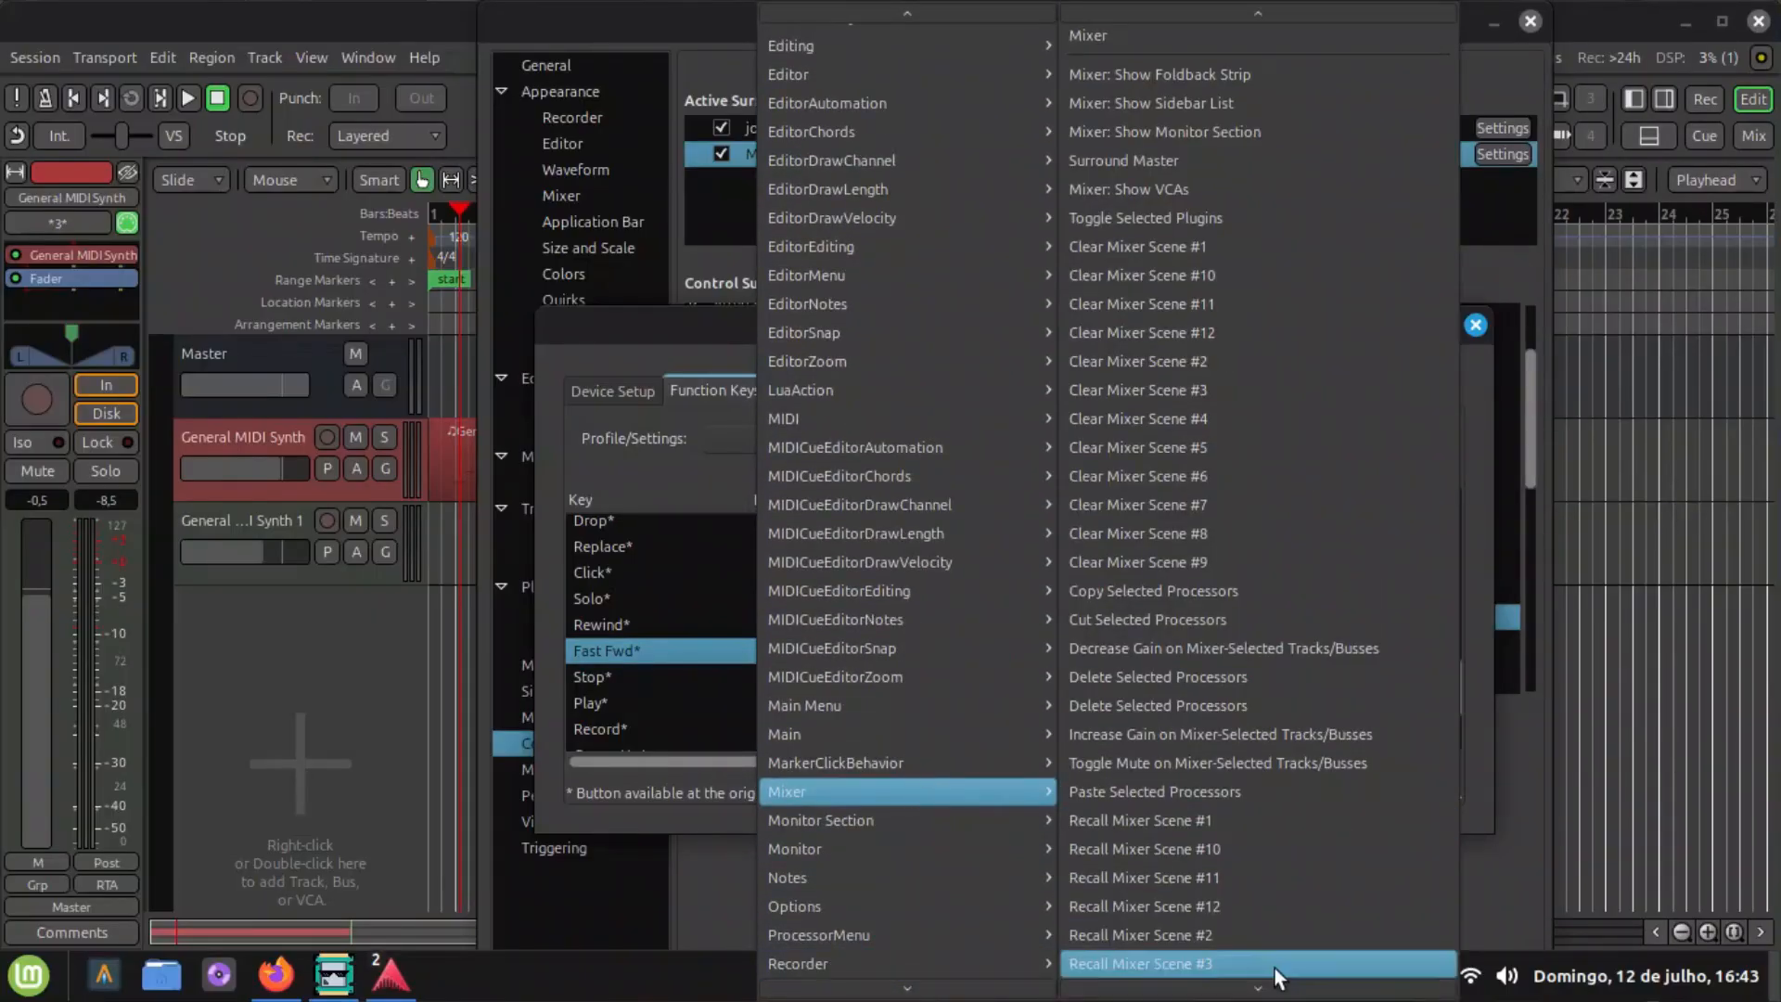
pyautogui.scroll(-5, 1275, 967)
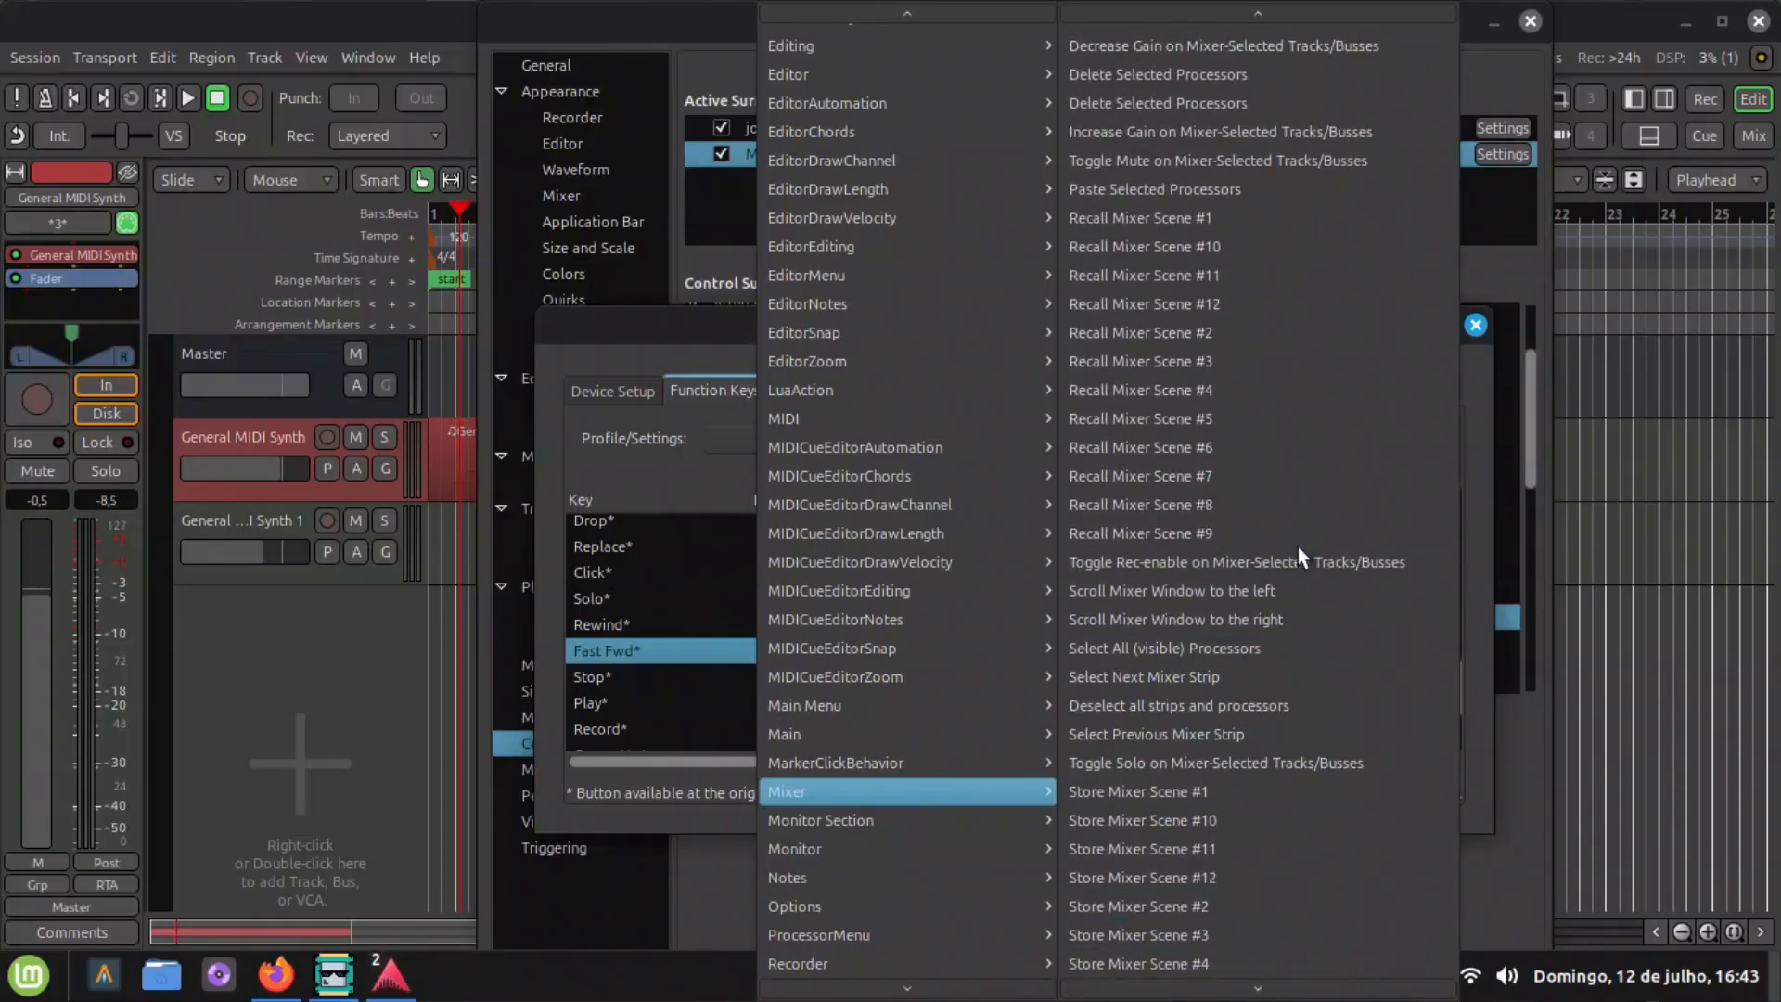
pyautogui.click(1217, 763)
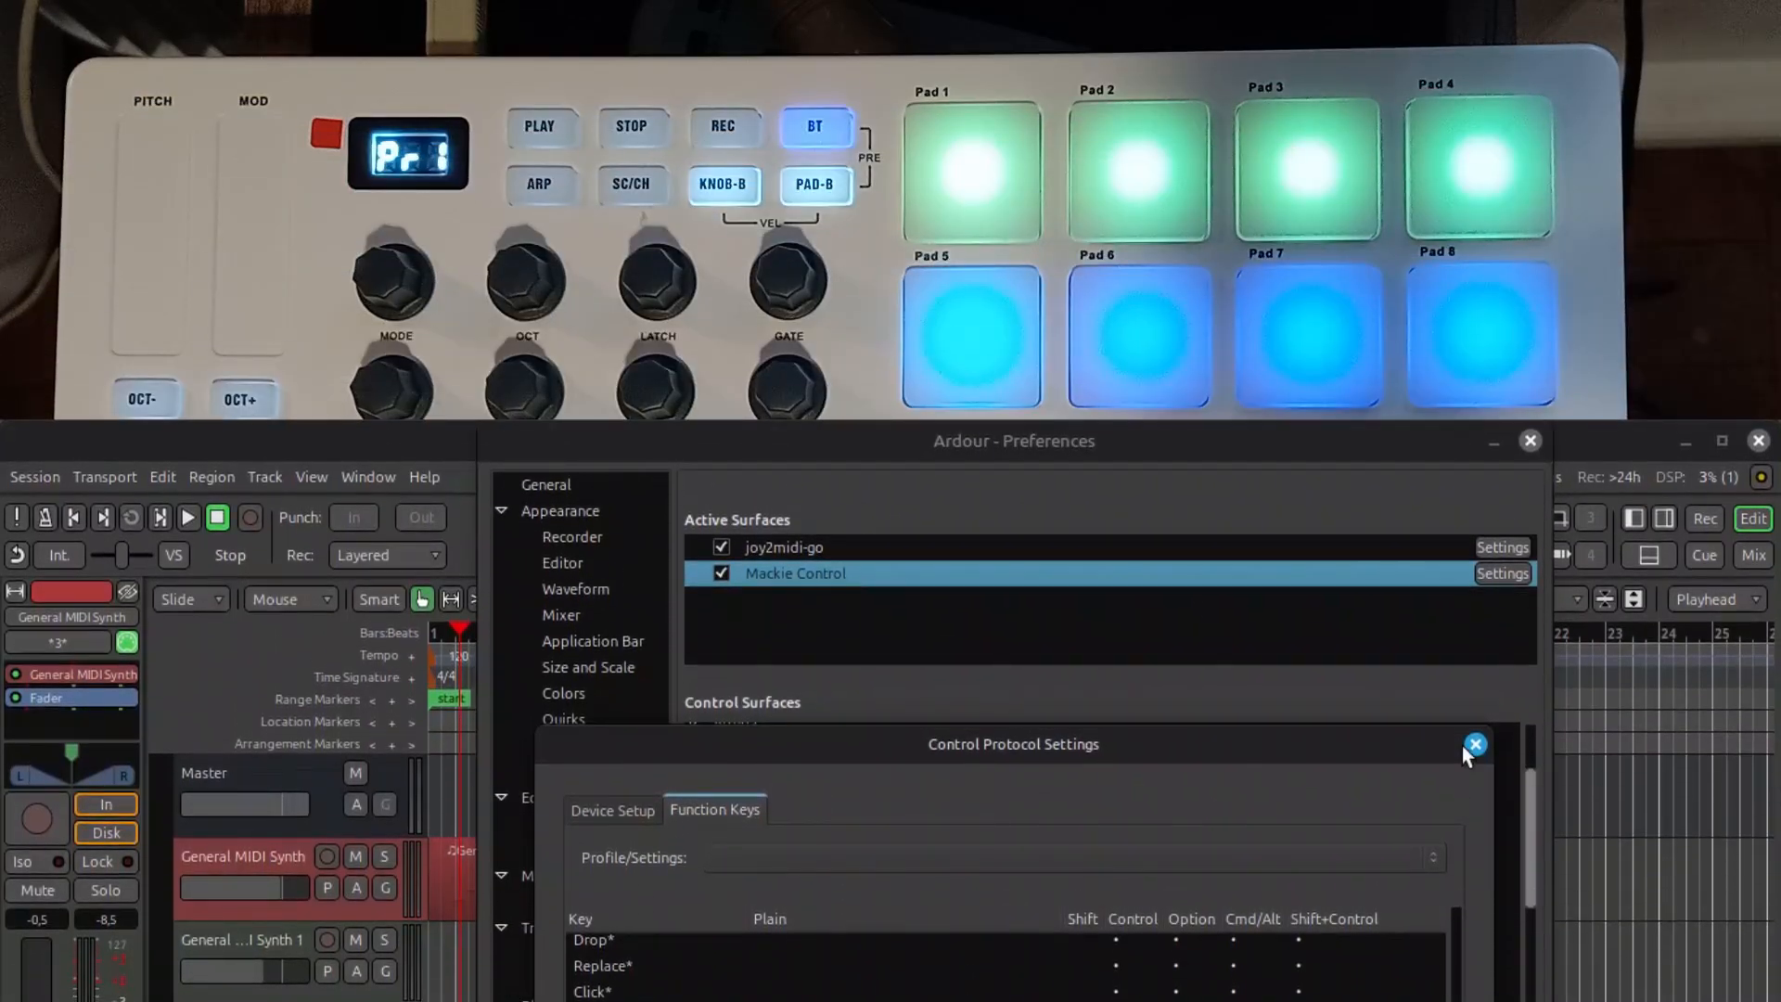
pyautogui.click(1471, 745)
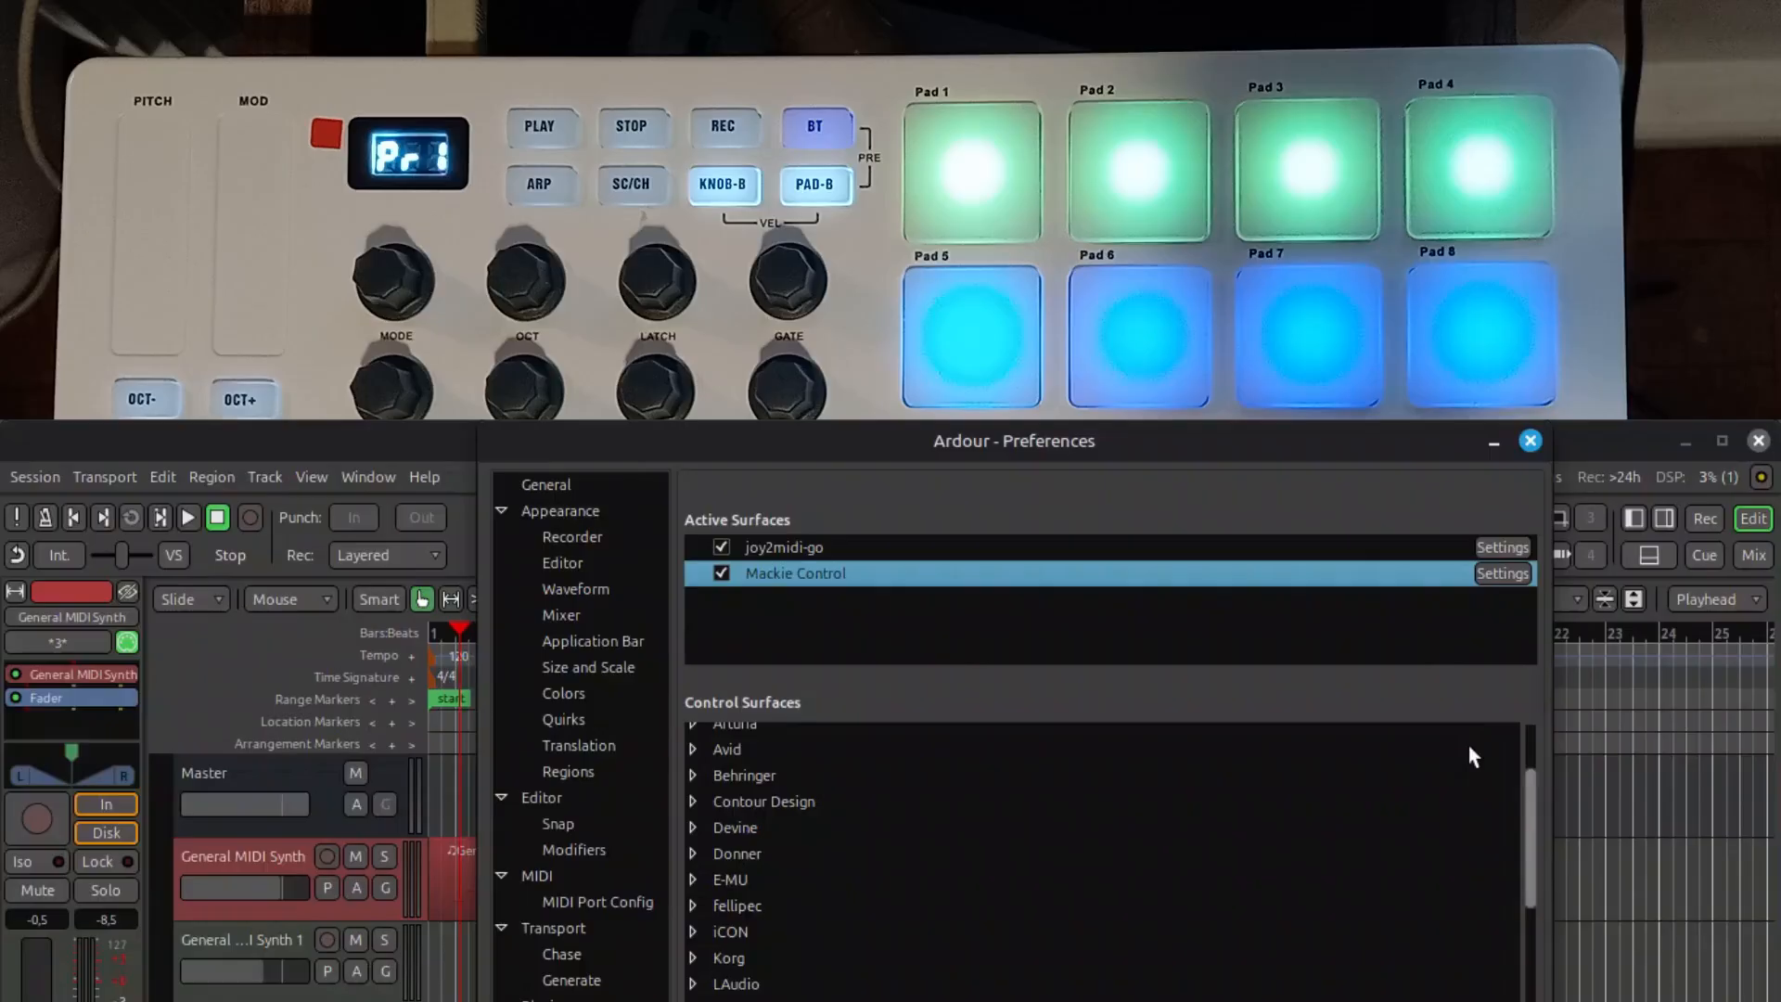
pyautogui.click(1528, 443)
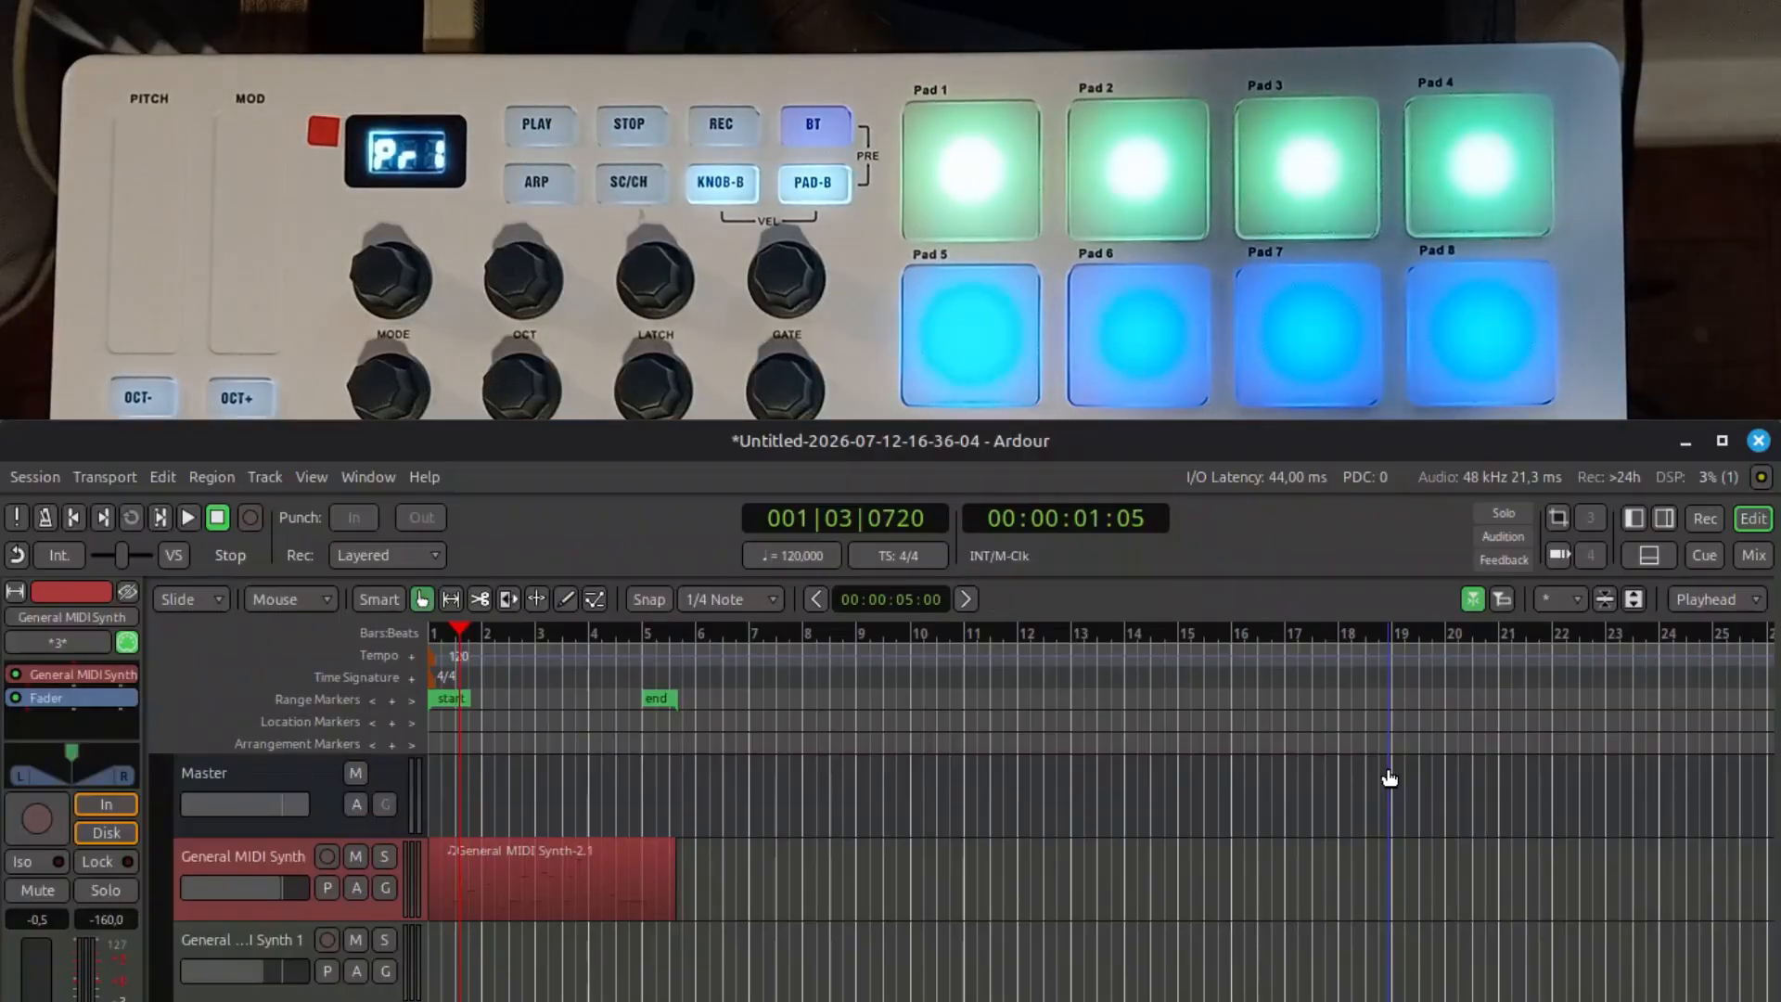
# Reopen the Mackie Control function key assignments and locate the F1 key in the list.
pyautogui.click(163, 477)
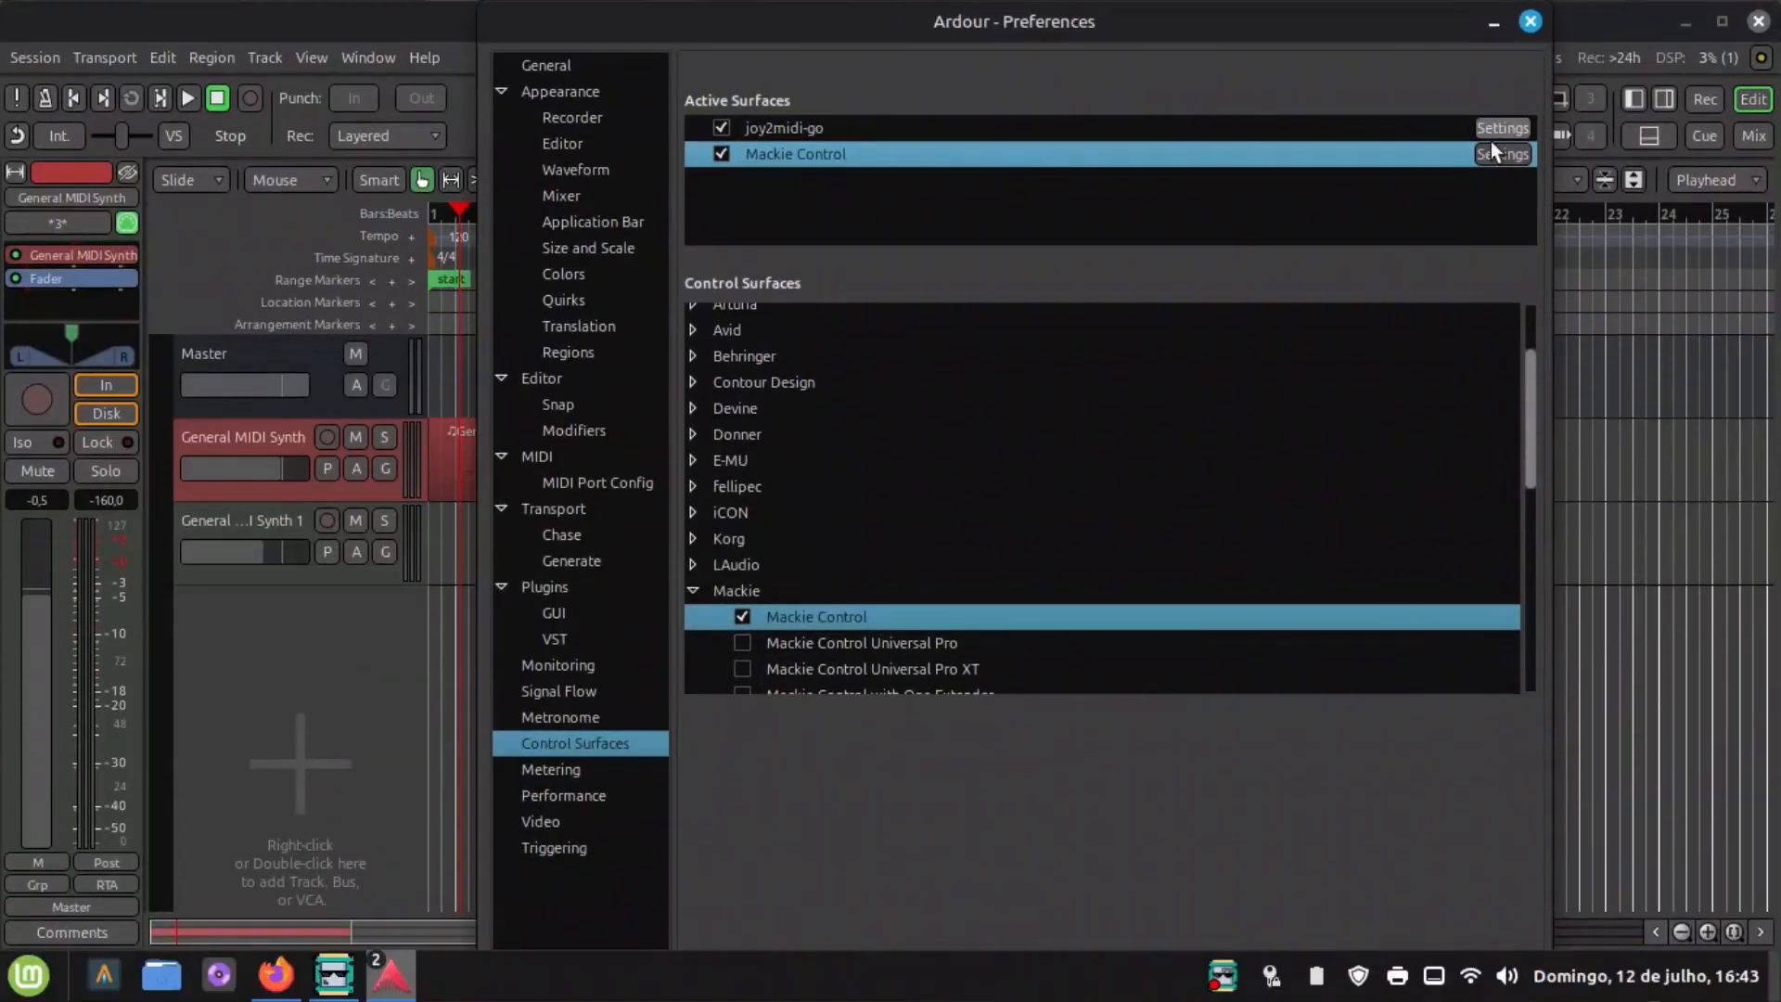
pyautogui.click(1502, 154)
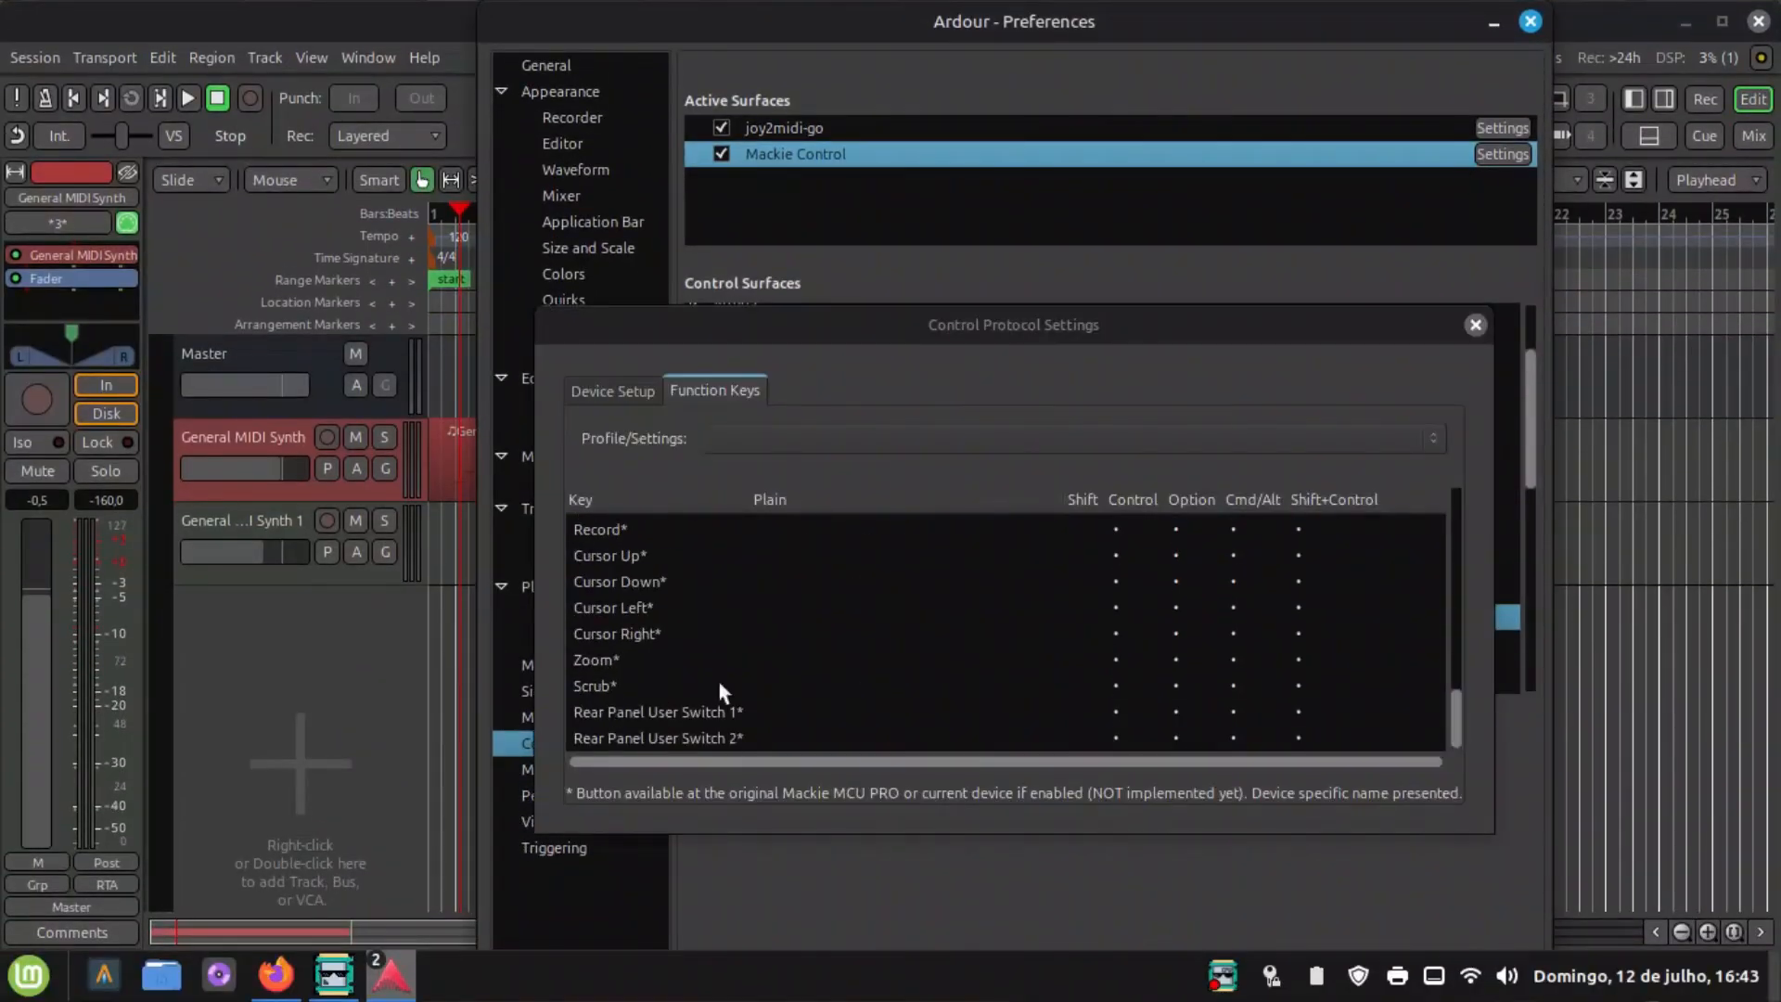
pyautogui.scroll(4, 654, 686)
pyautogui.scroll(15, 654, 686)
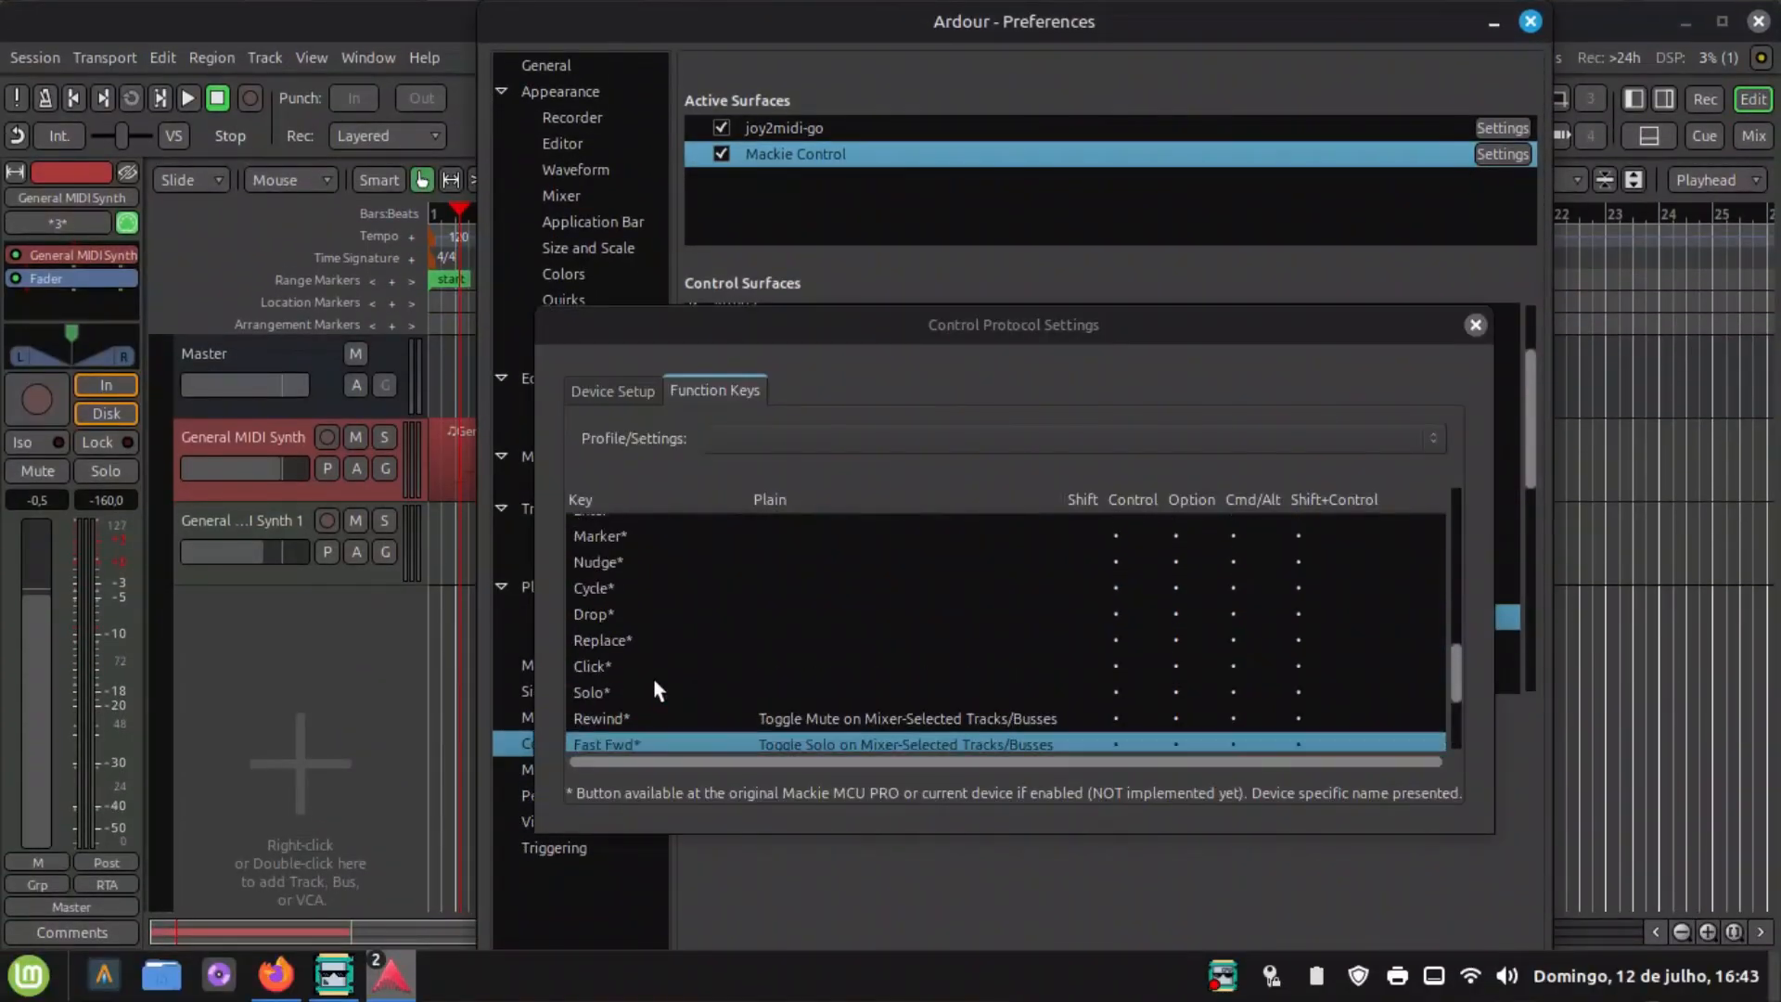
pyautogui.scroll(5, 654, 686)
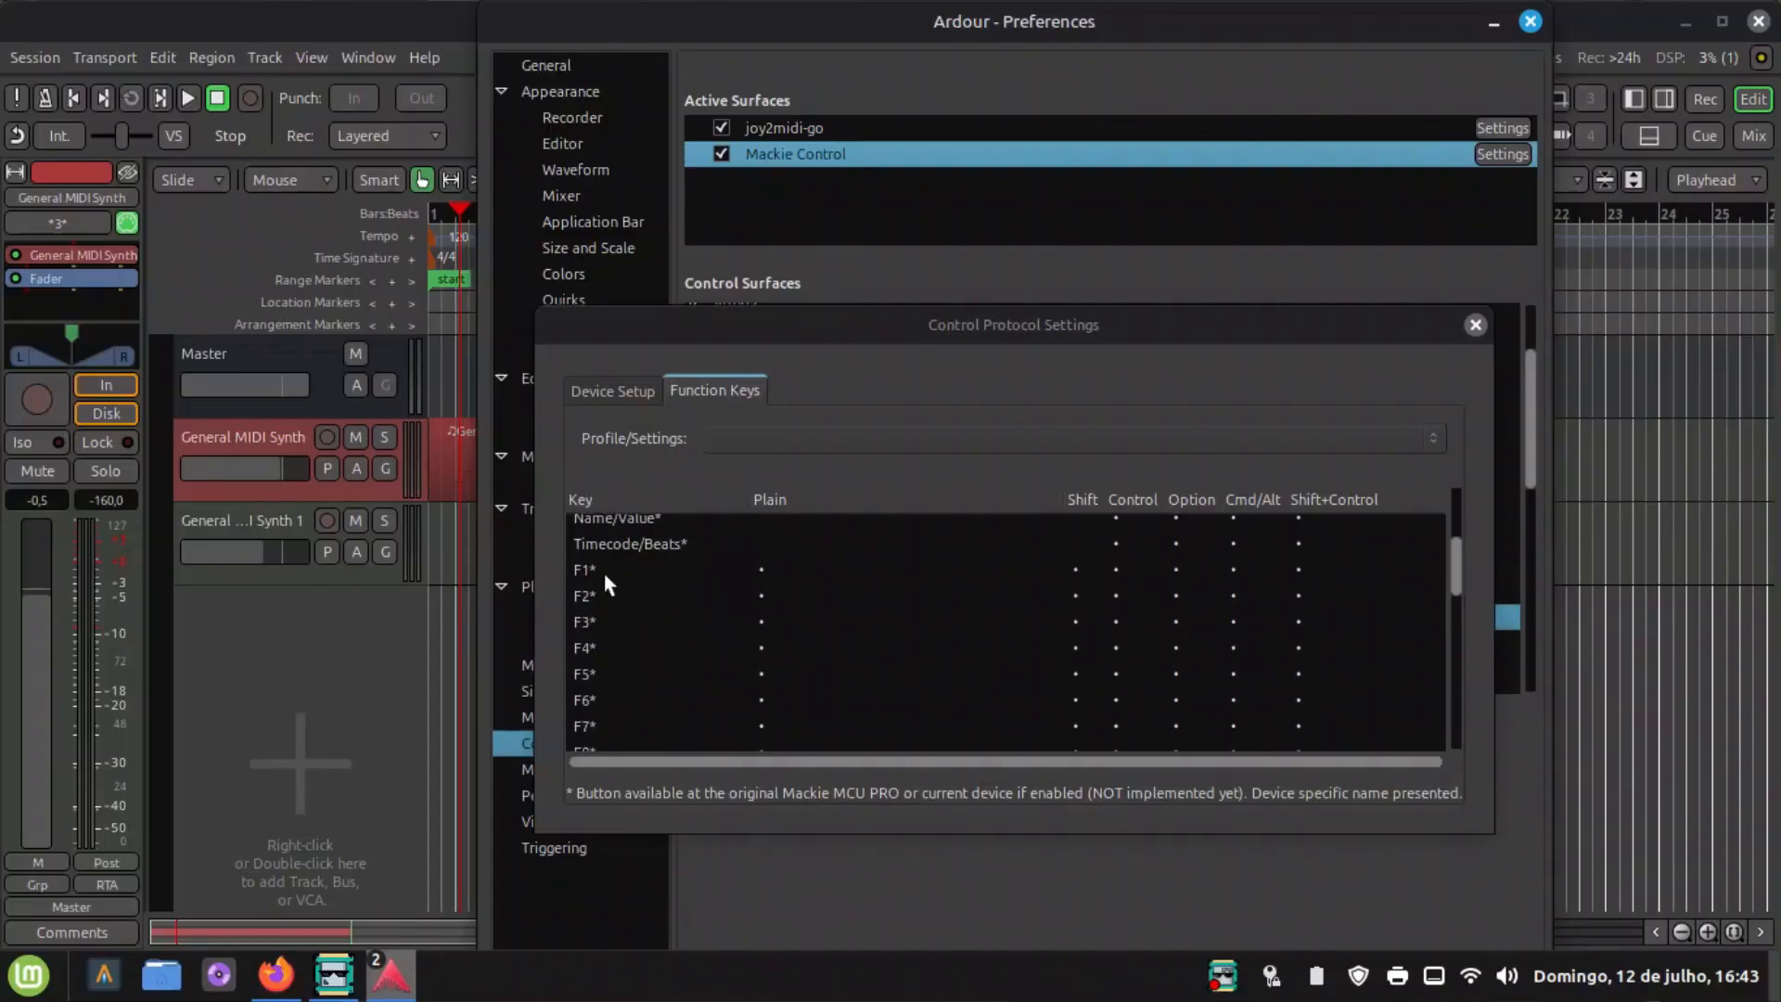
pyautogui.scroll(-1, 606, 640)
pyautogui.scroll(8, 643, 712)
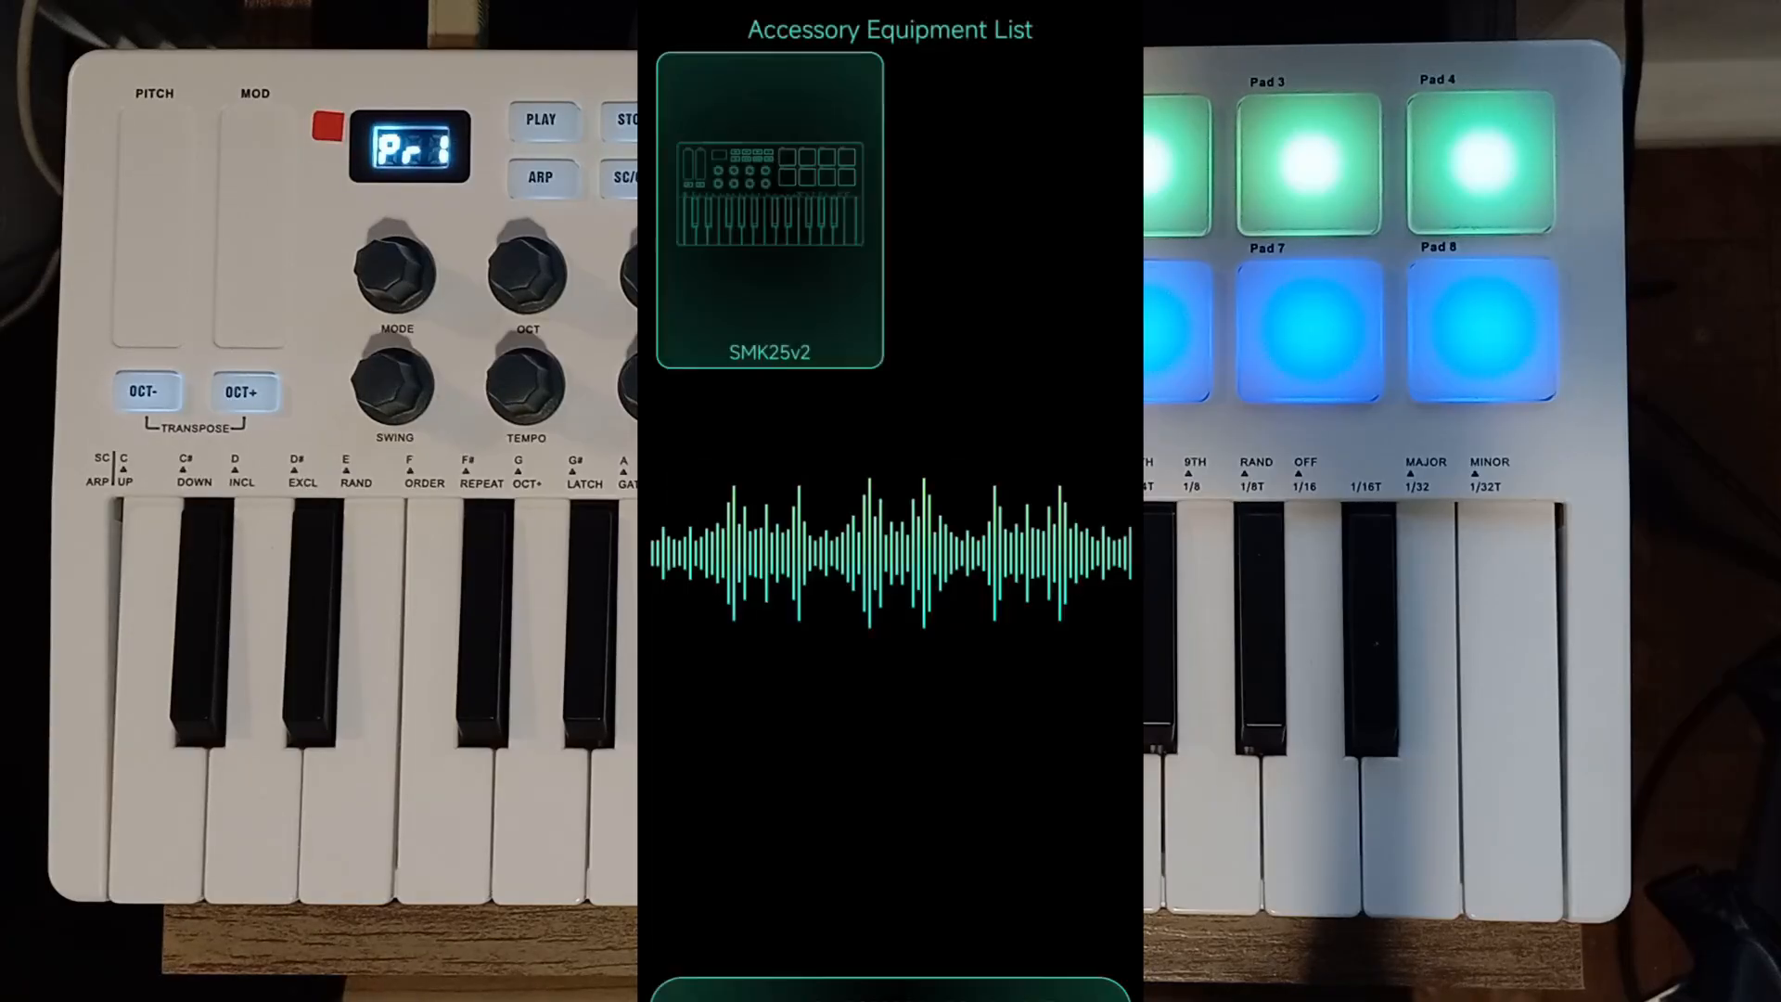
# Switch to the controller's mobile app and open the presets page of the SMK25v2 device.
pyautogui.click(770, 211)
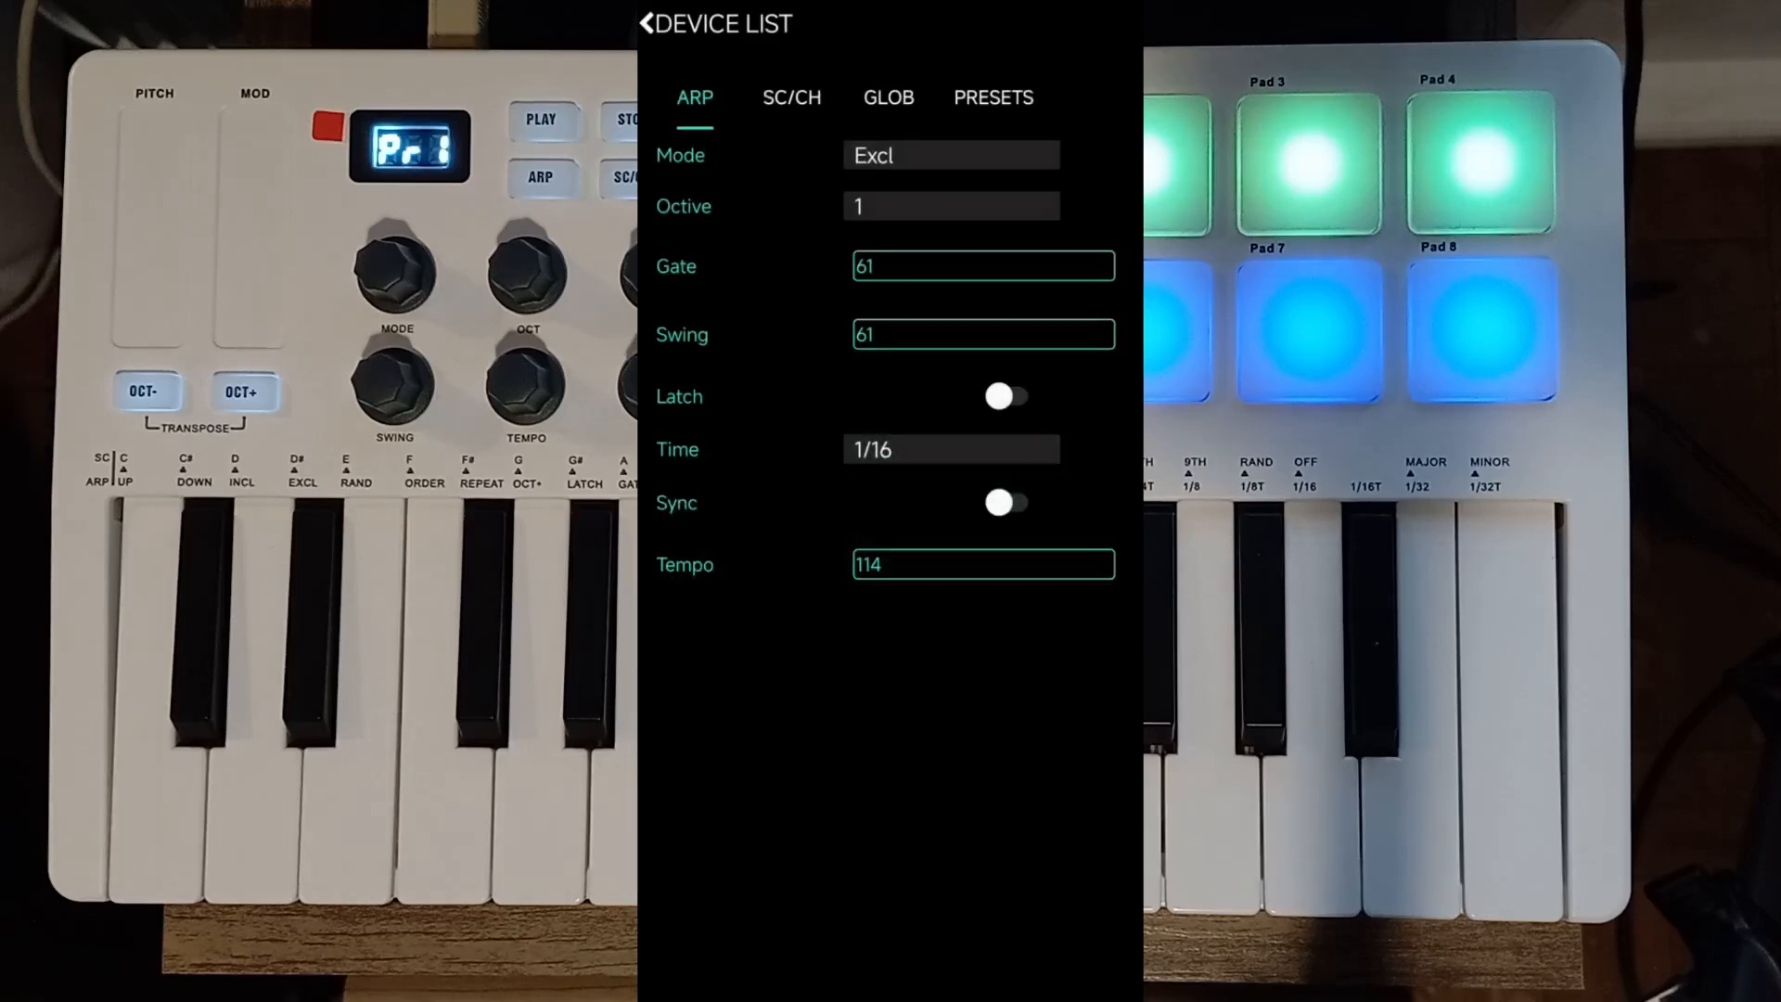
pyautogui.click(994, 97)
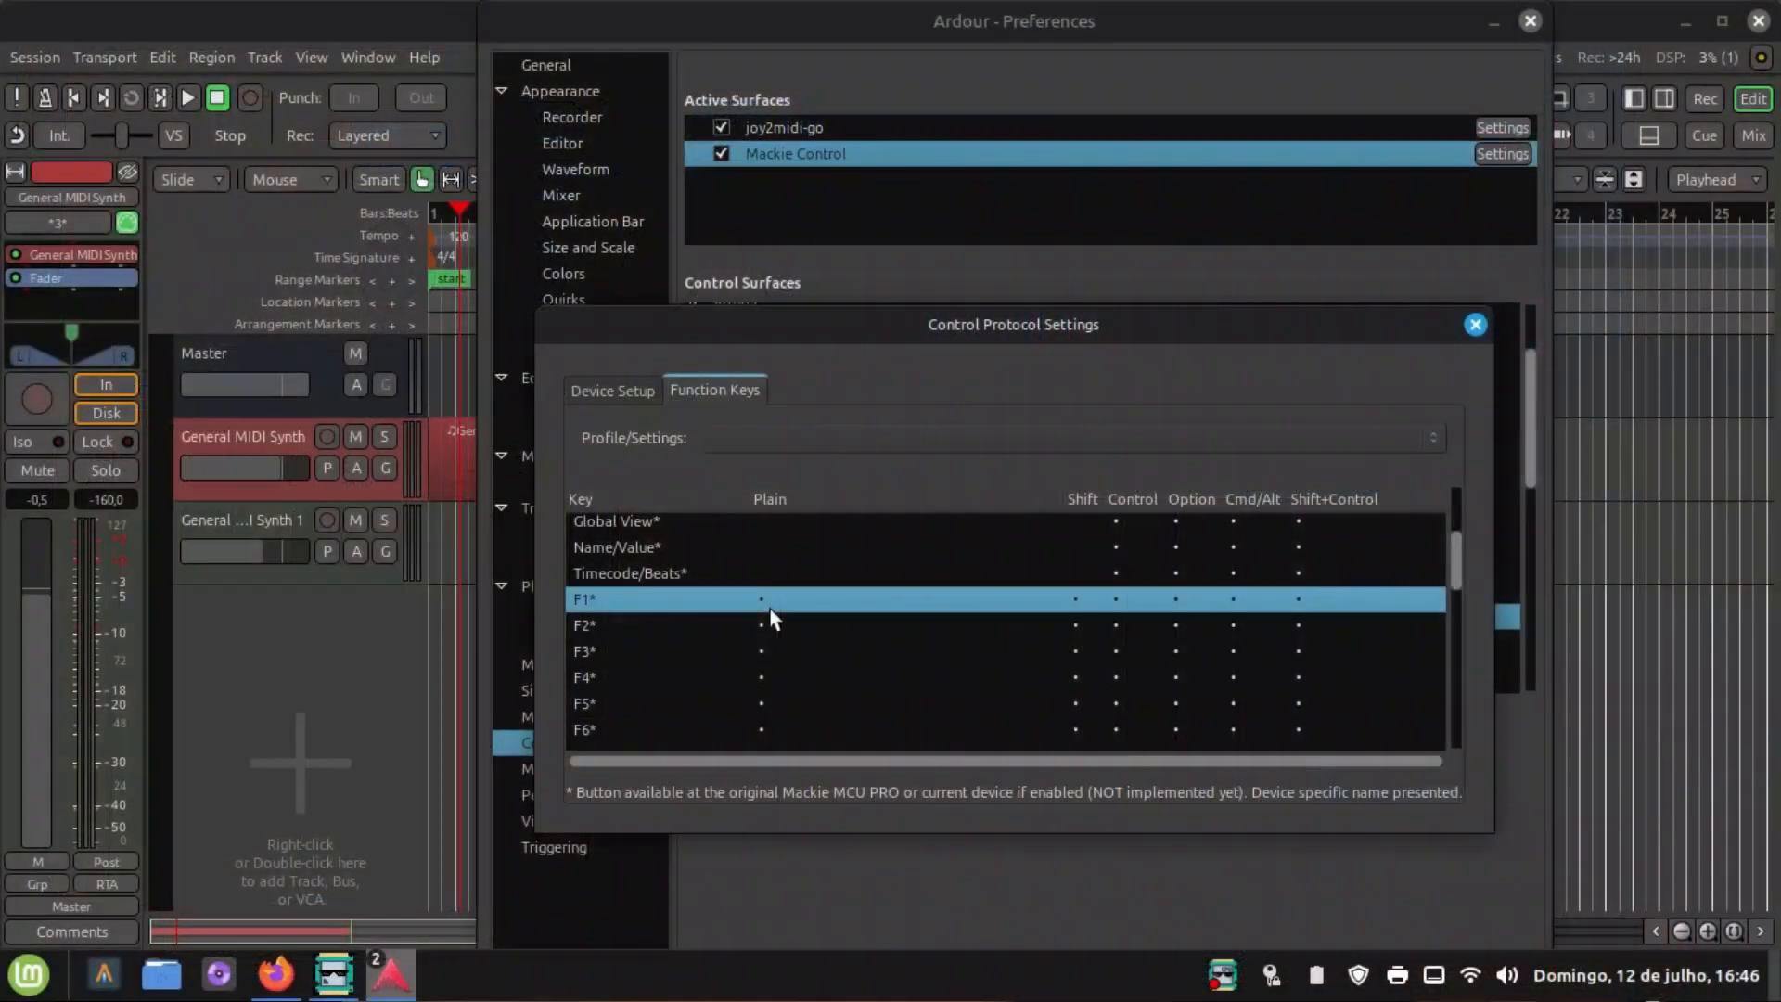
# Back in Ardour, assign the Window action MIDI Connections to the plain F1 key, close the preferences and open the MIDI Connection Manager.
pyautogui.click(768, 601)
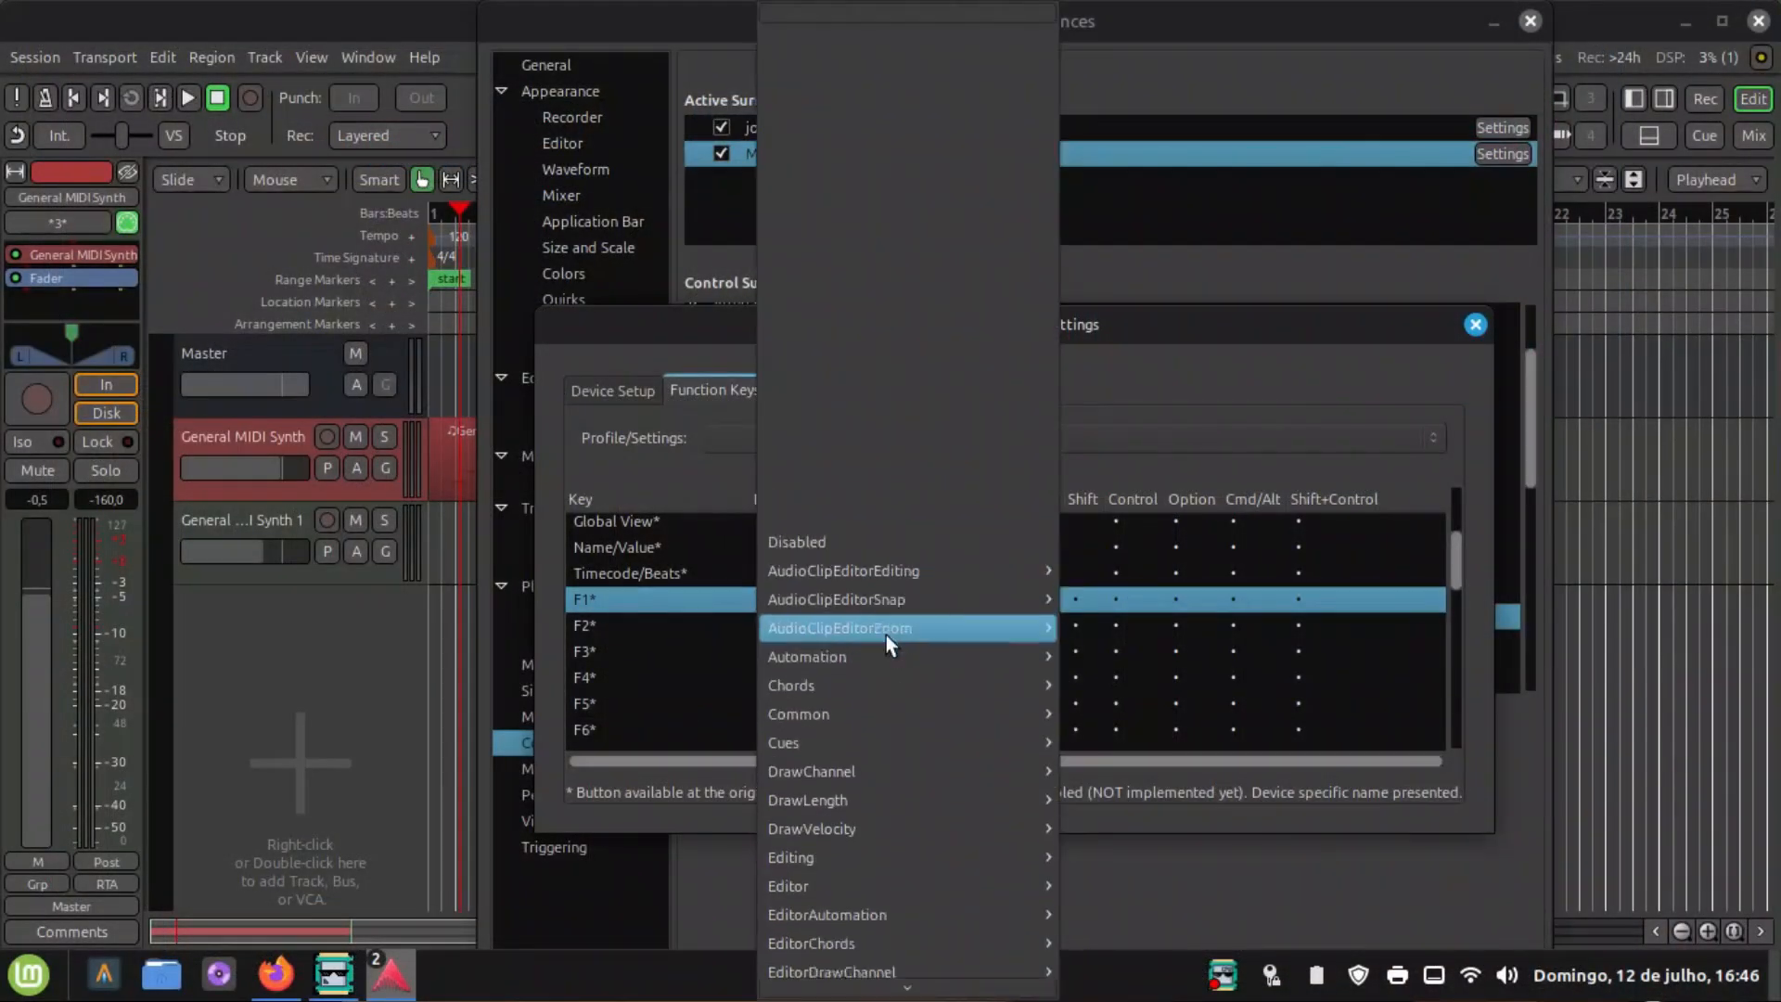
pyautogui.moveTo(891, 643)
pyautogui.scroll(-10, 877, 909)
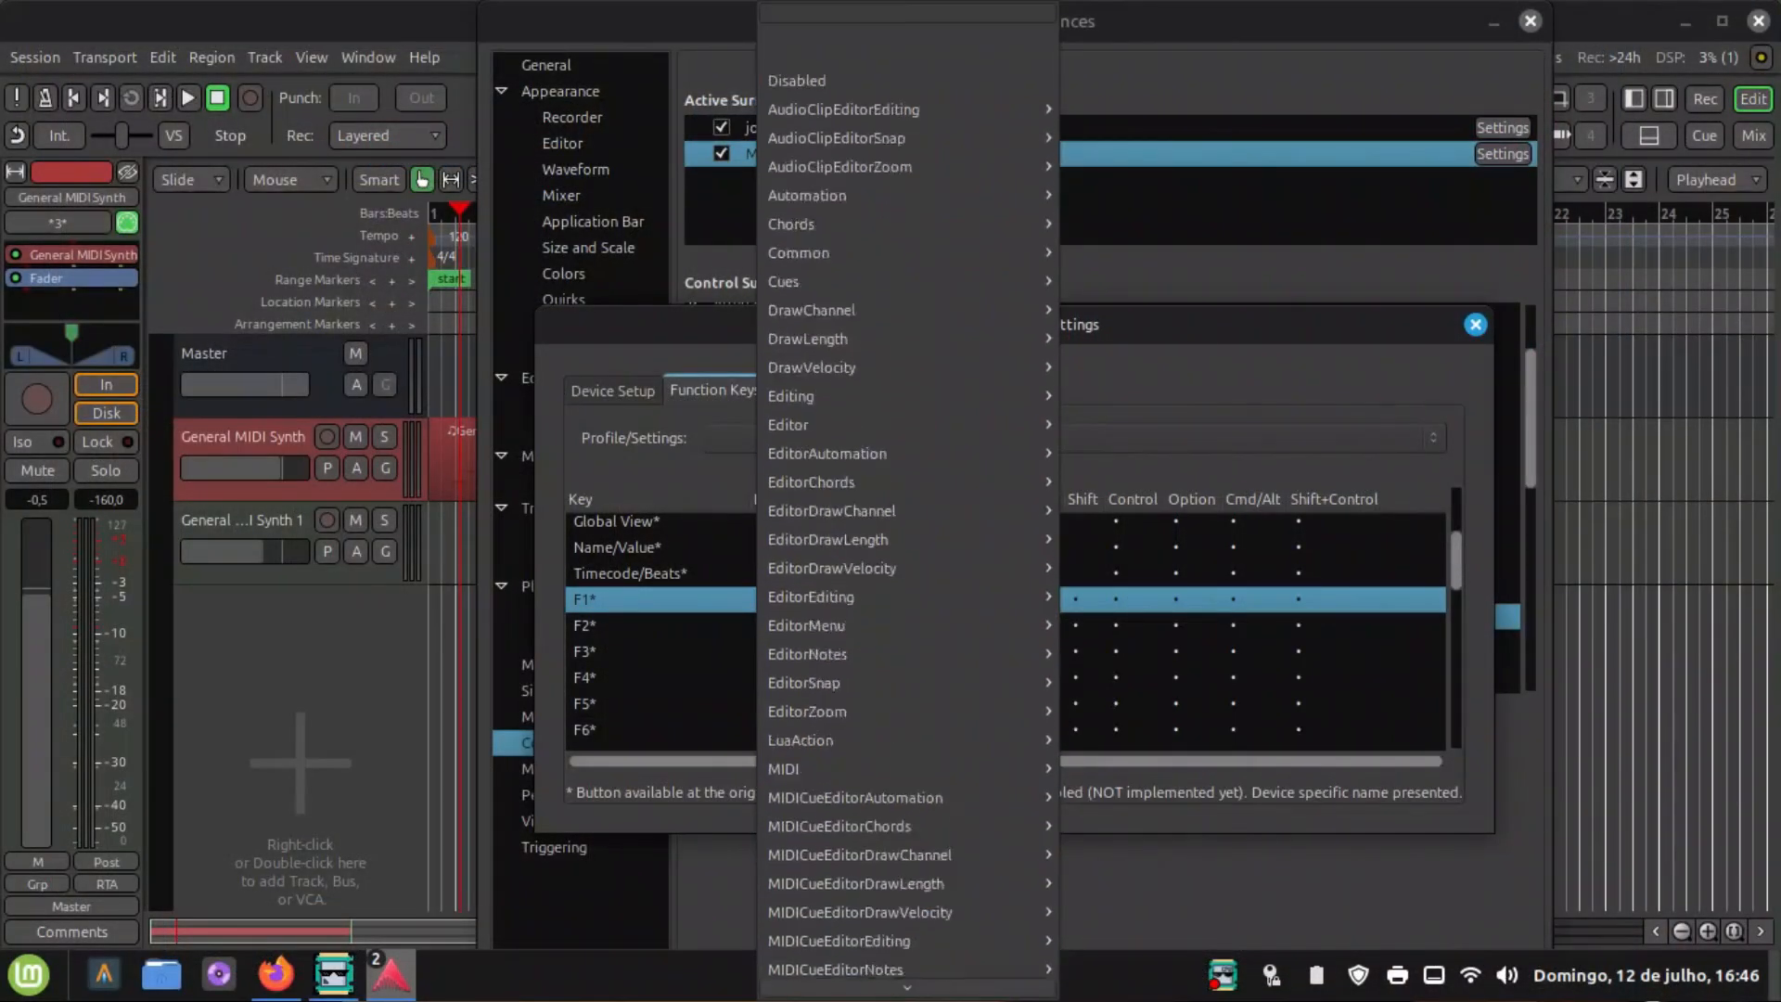
pyautogui.moveTo(884, 992)
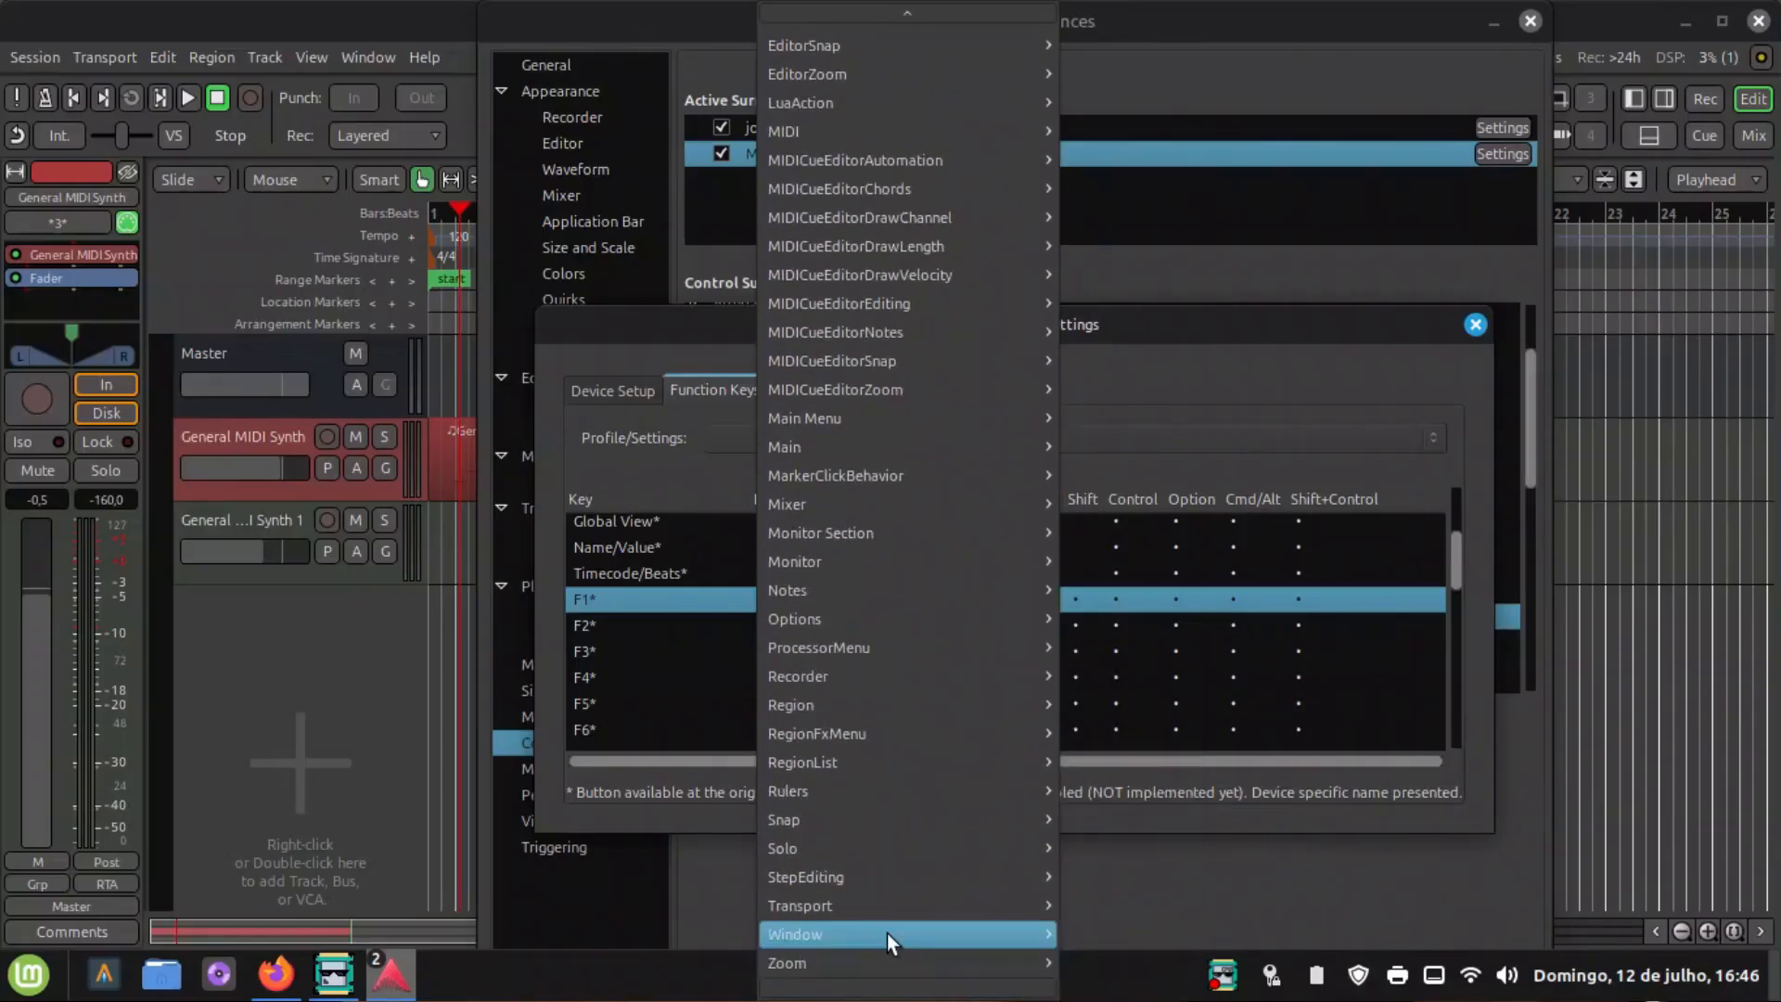
pyautogui.moveTo(887, 933)
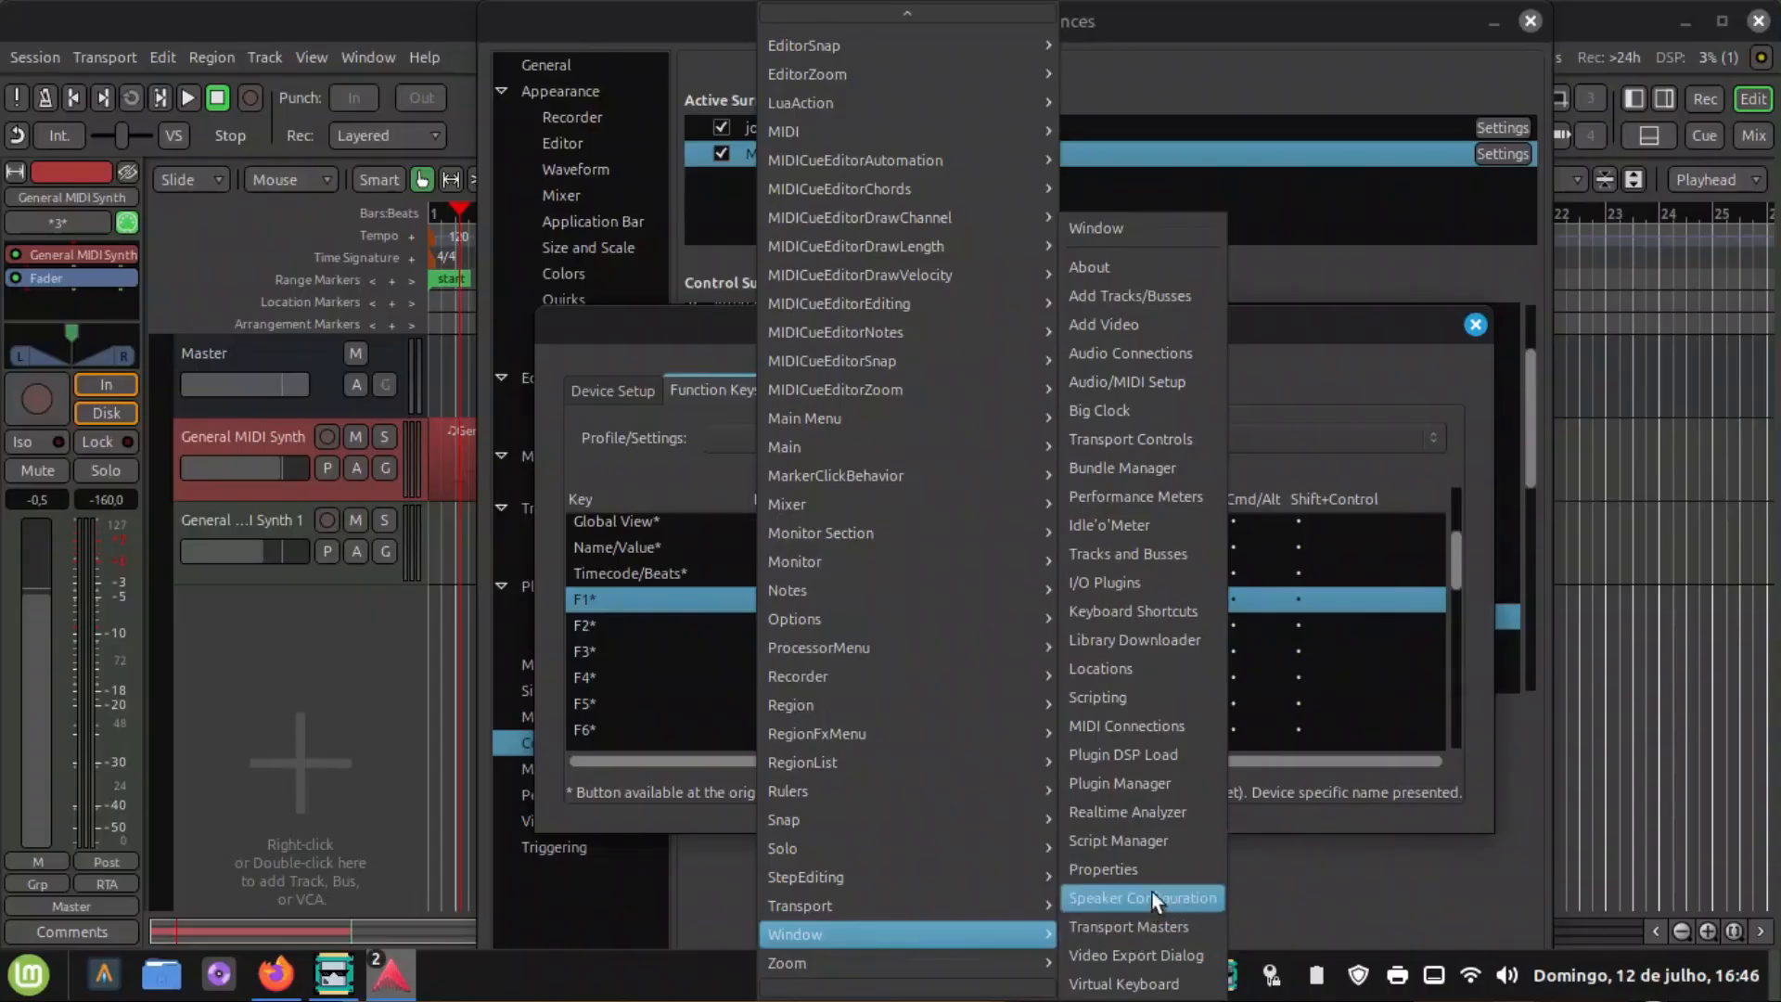
pyautogui.click(1155, 726)
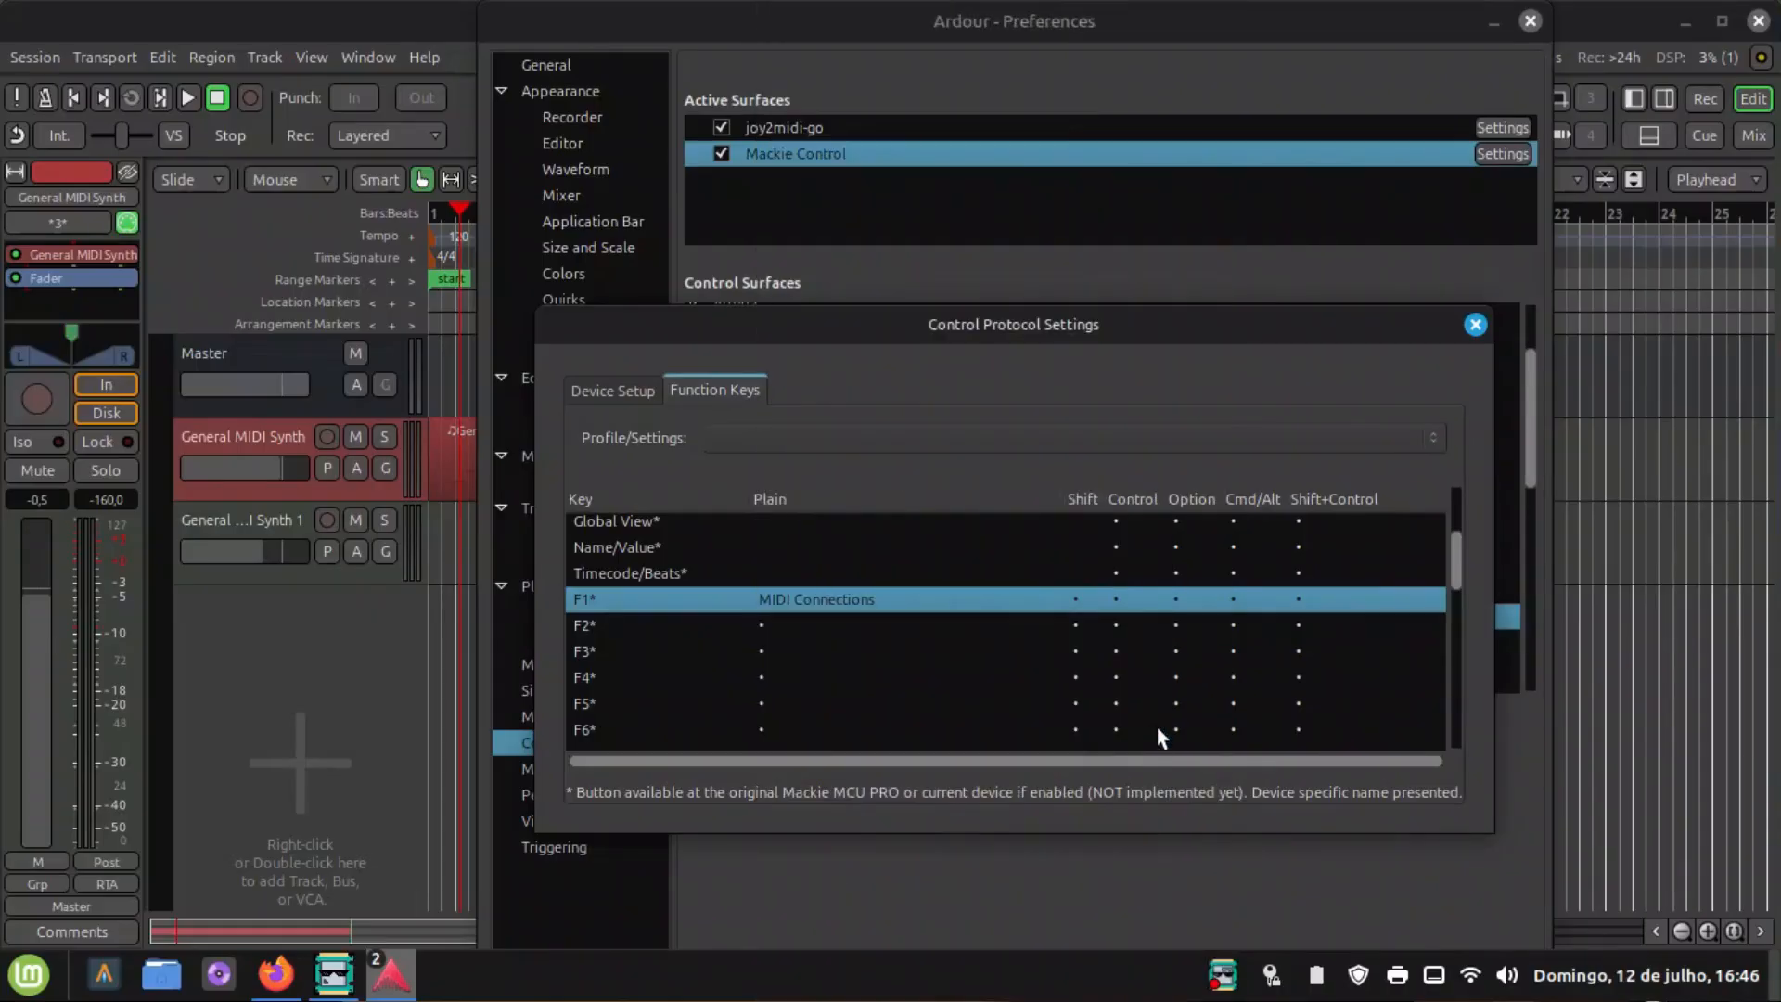
pyautogui.click(1473, 326)
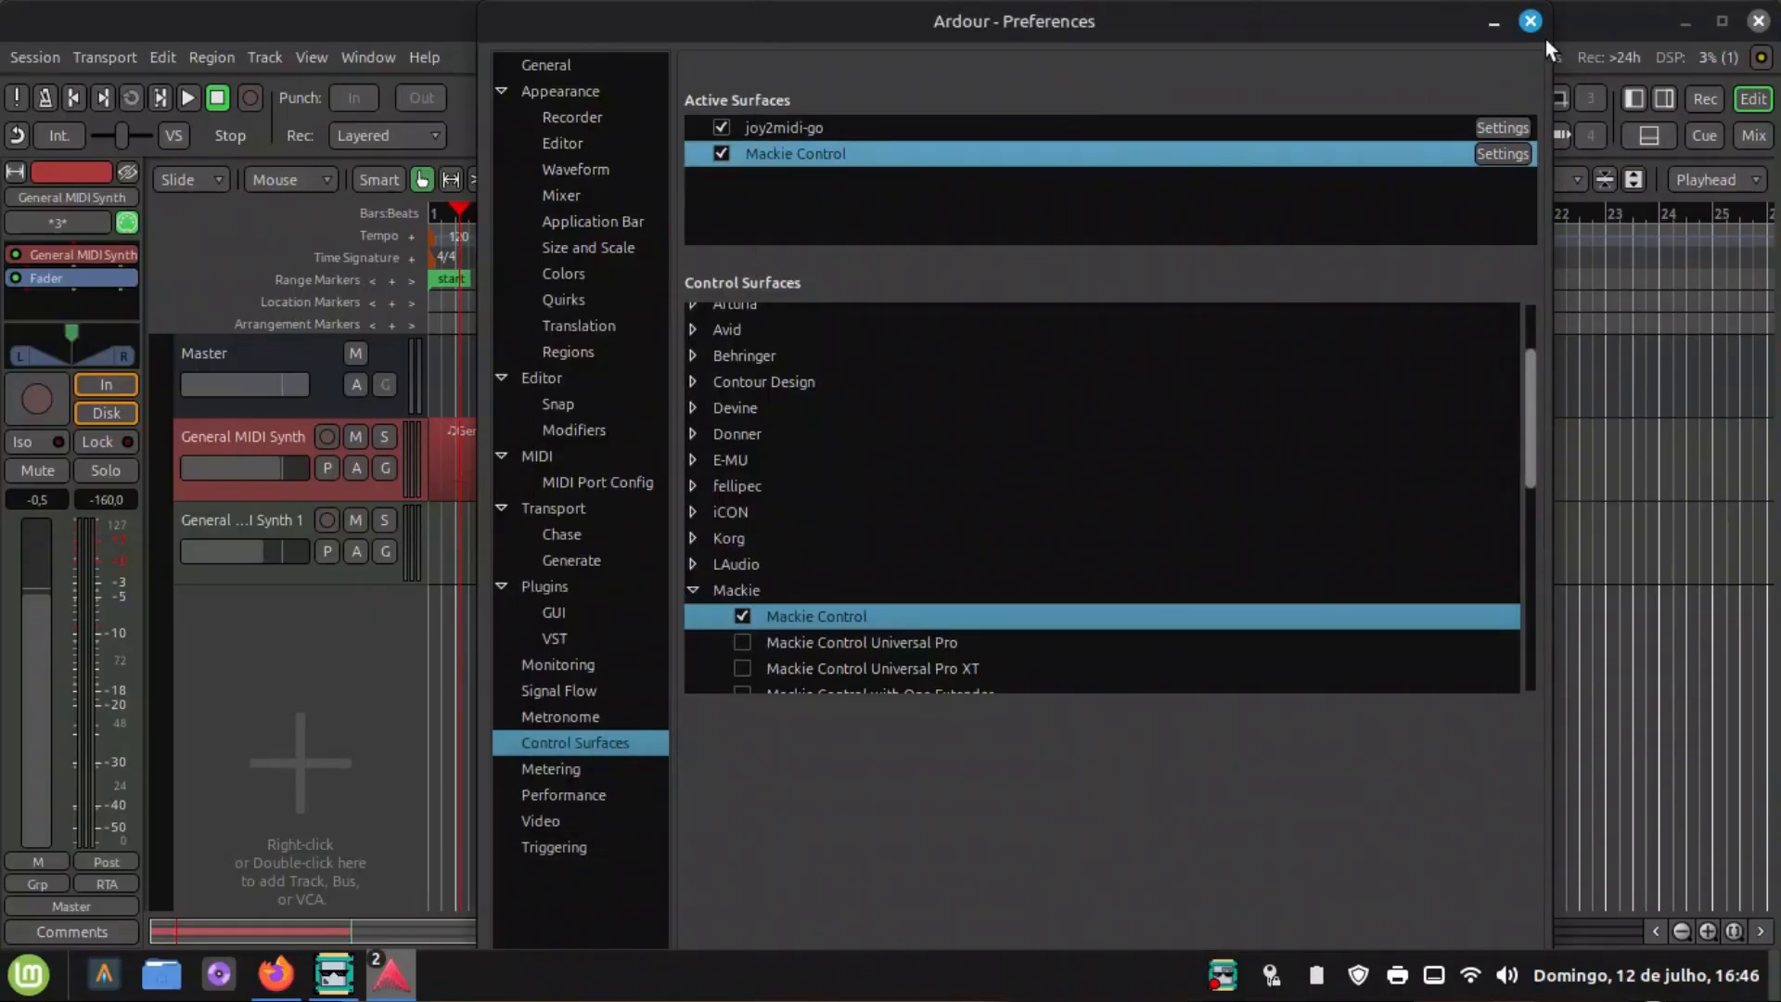
pyautogui.click(1531, 24)
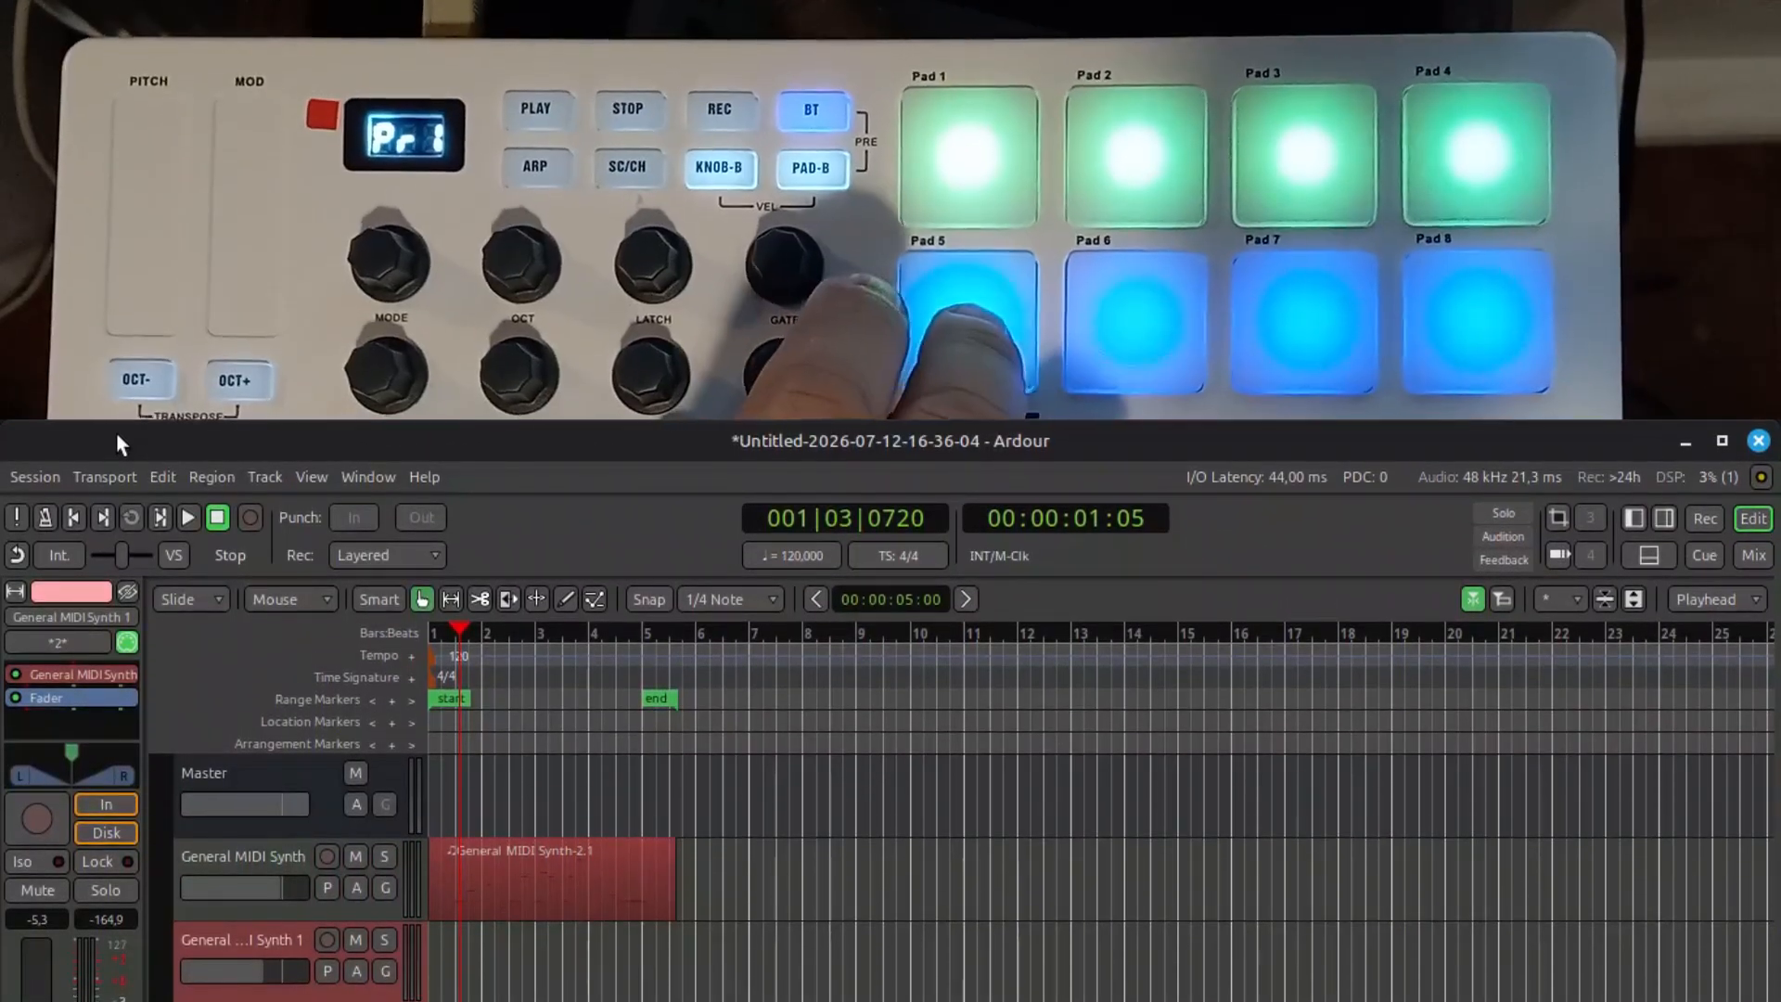
pyautogui.hotkey('alt', 'shift', 'p')
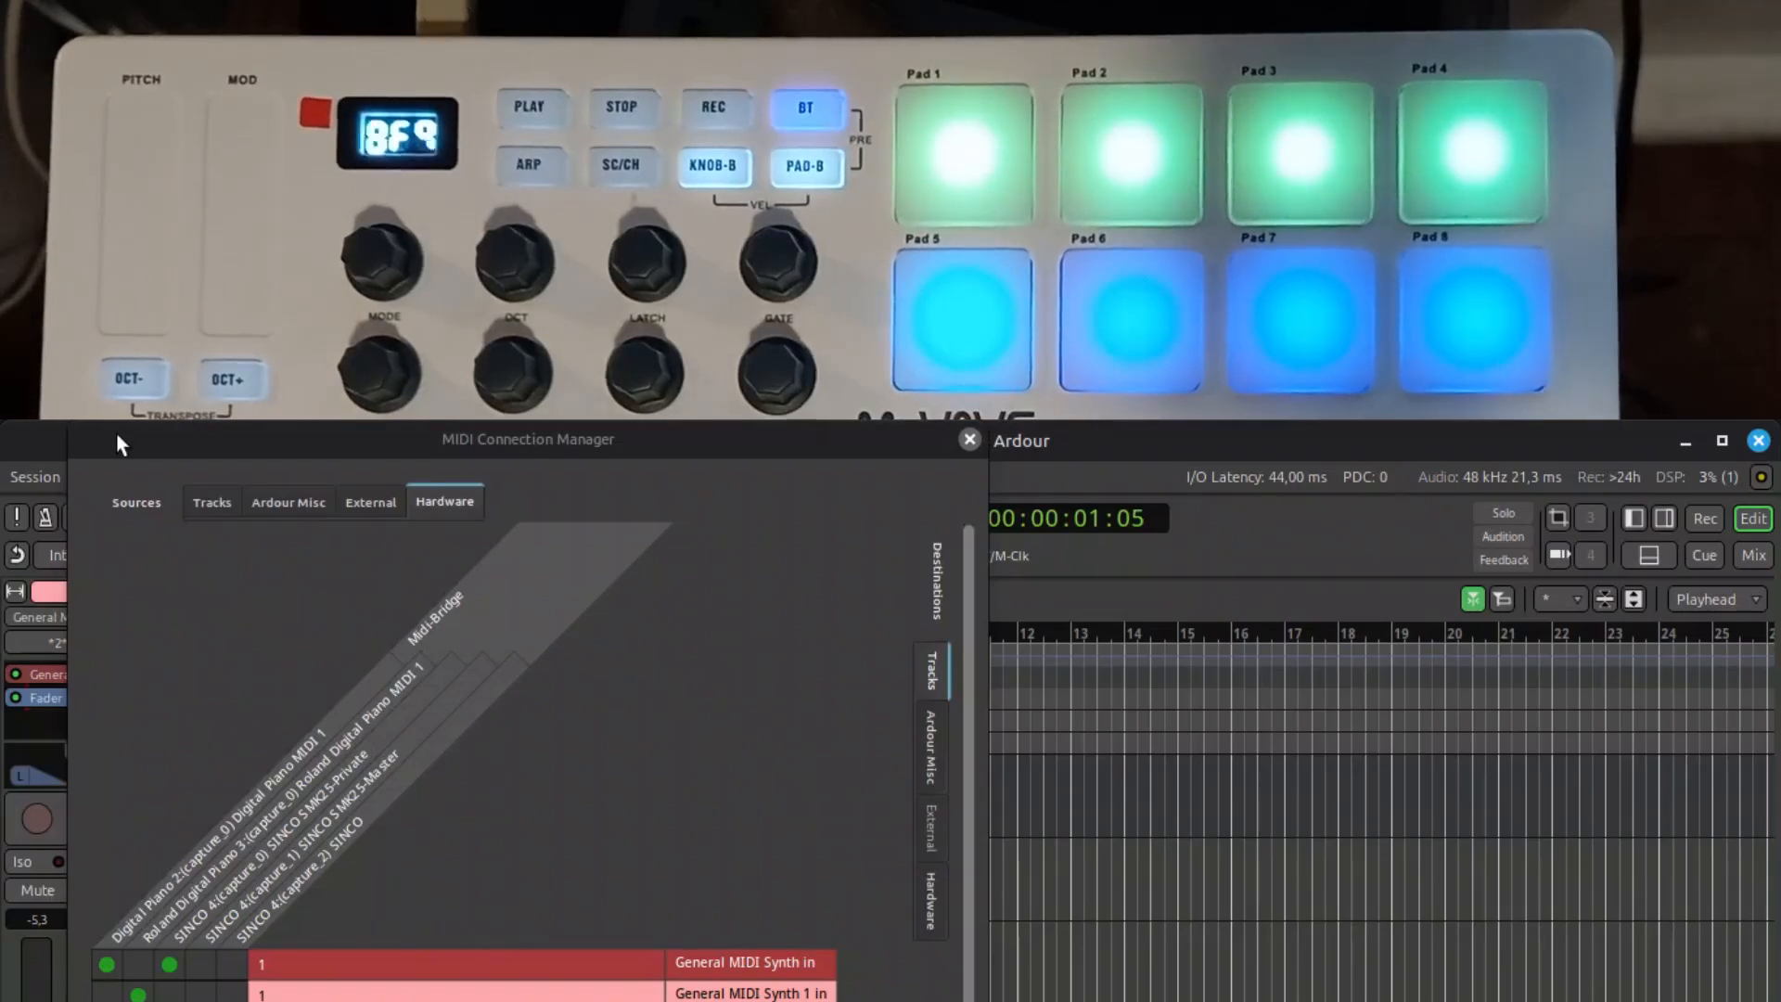